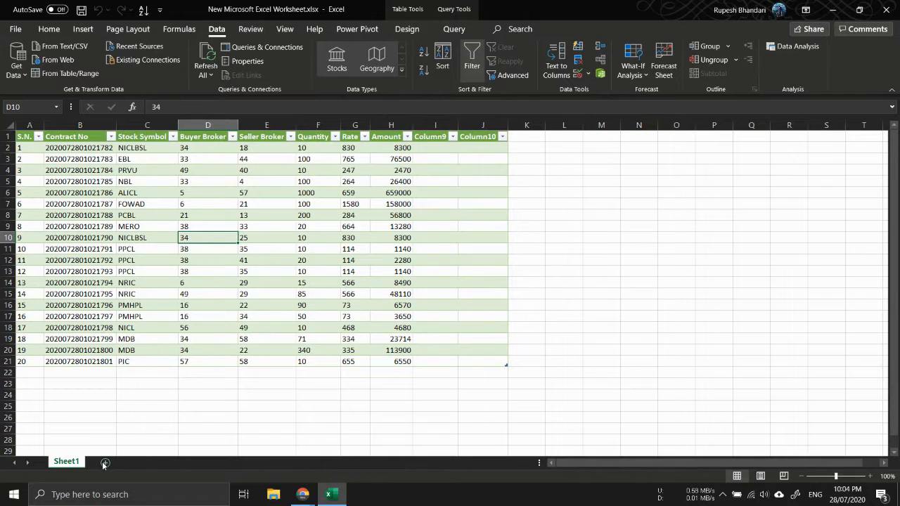
Insert a new blank worksheet into the workbook
click(105, 462)
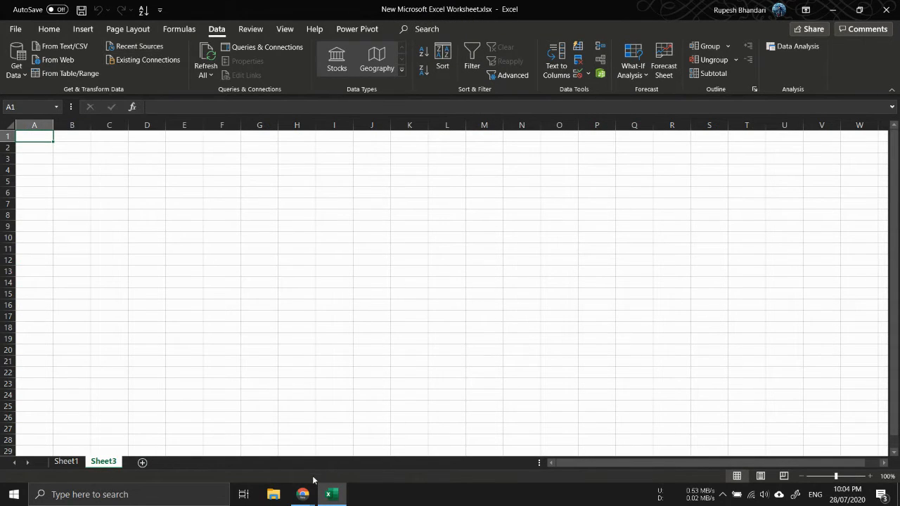
Switch to the browser and open investing.com in a new tab
mouse_move(303, 492)
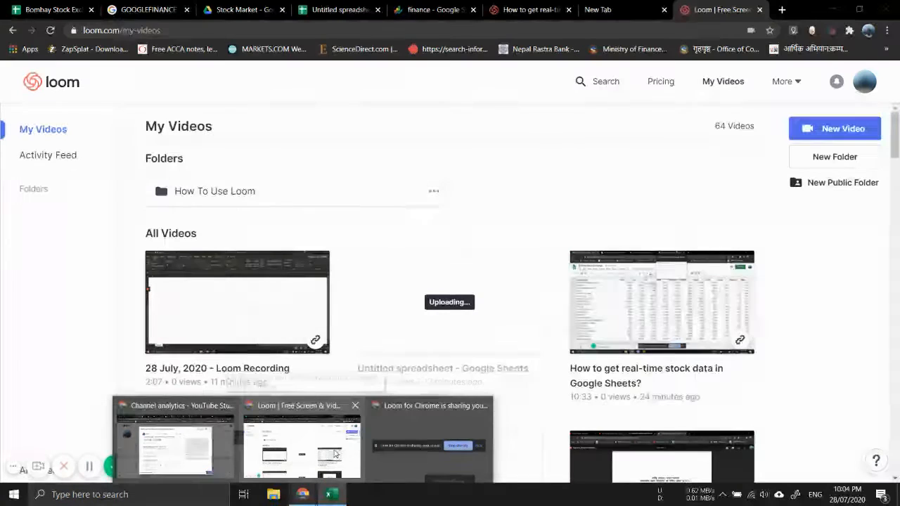
click(336, 454)
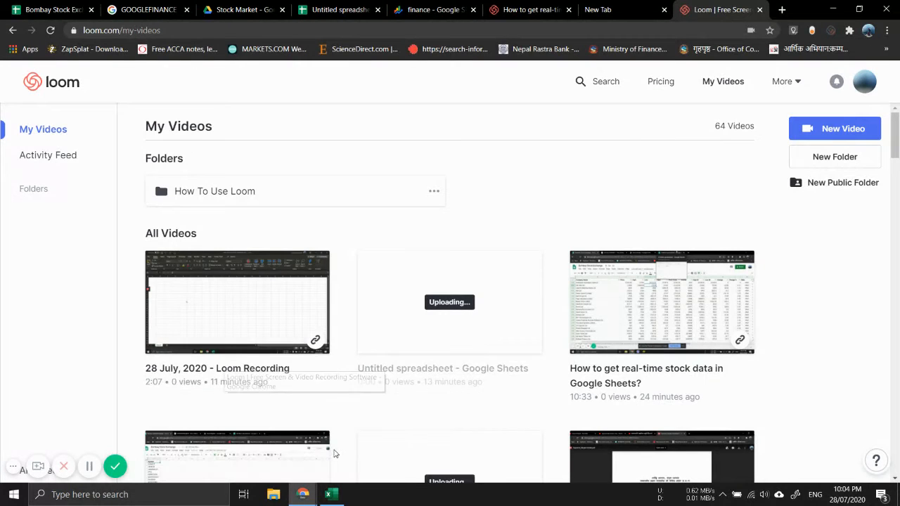
click(783, 10)
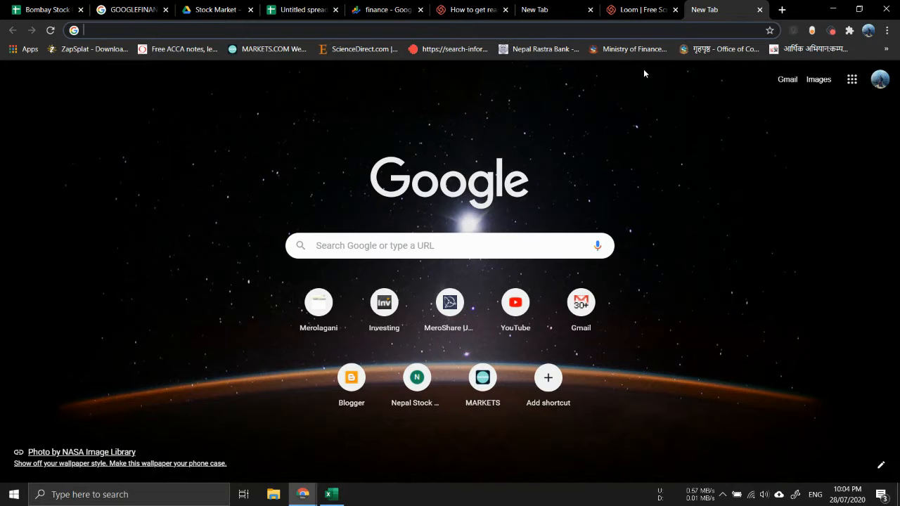
text(ne)
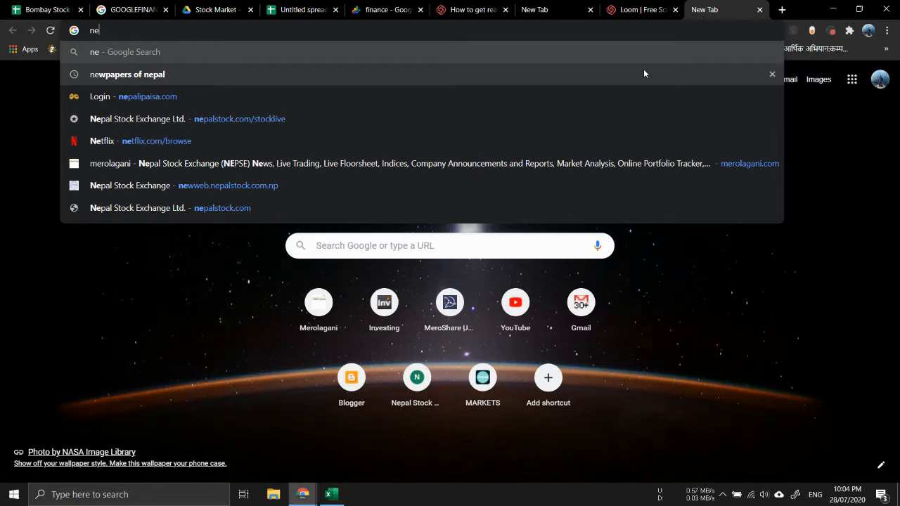
text(p)
key(BackSpace)
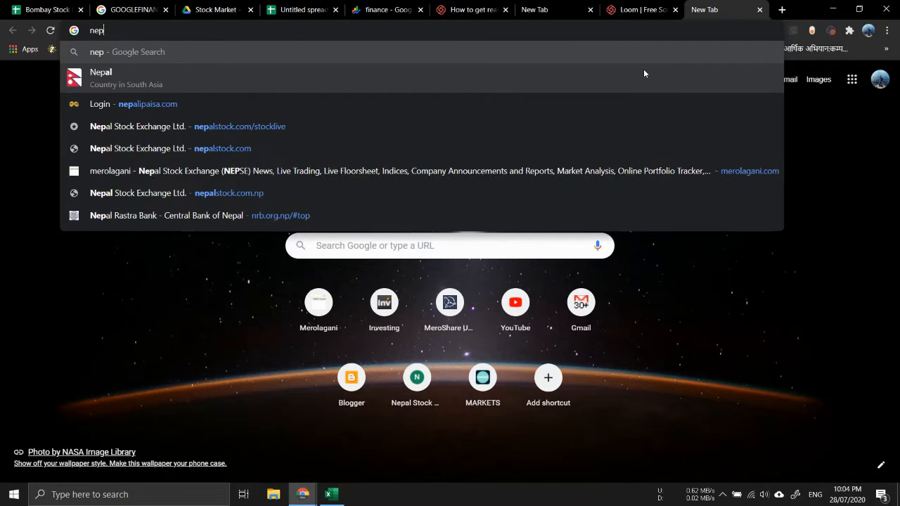
key(BackSpace)
key(BackSpace)
key(BackSpace)
text(investing.com)
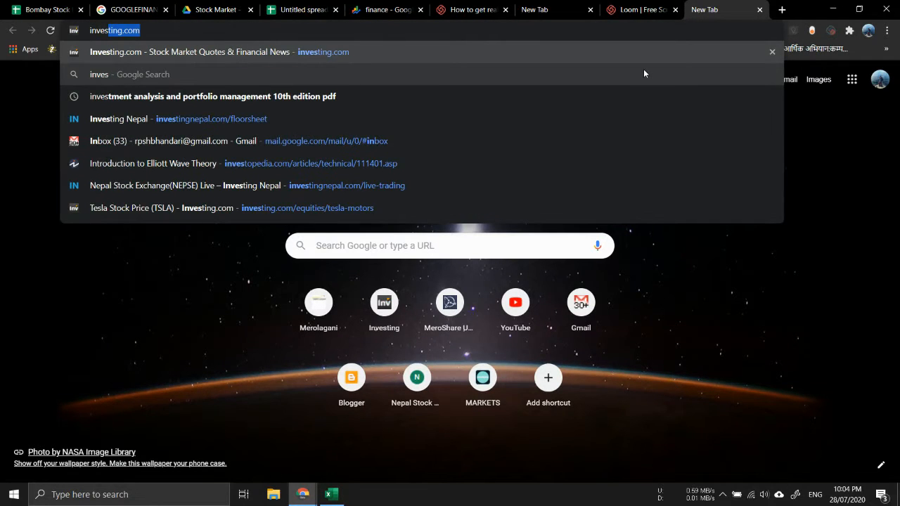
key(Return)
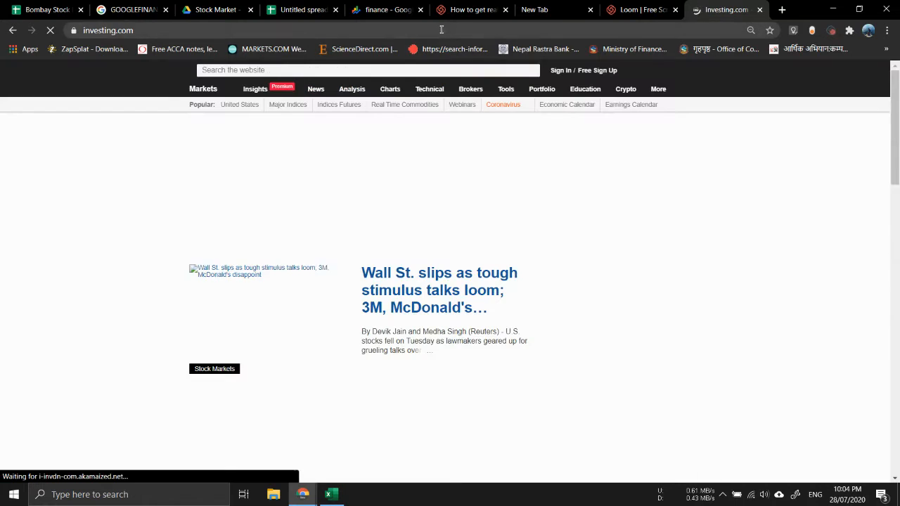
Copy the investing.com page address and switch back to Excel
click(442, 29)
key(ctrl+c)
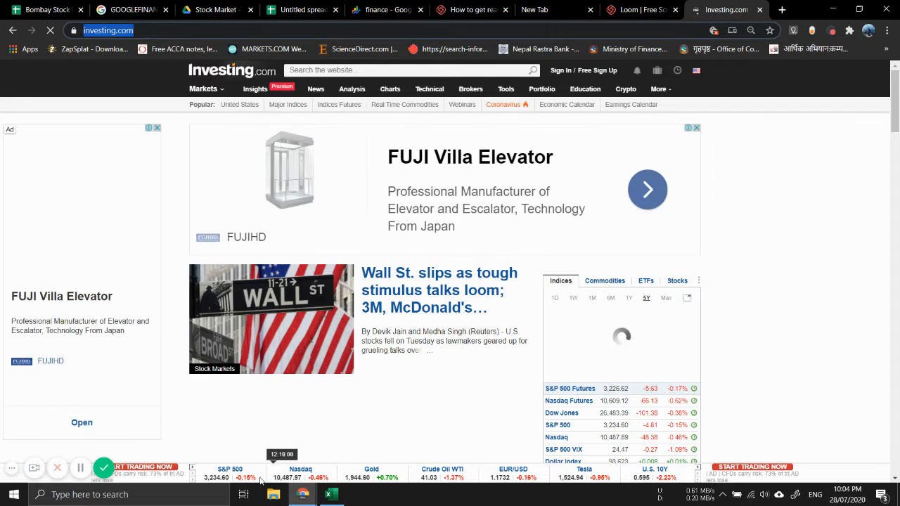
click(329, 494)
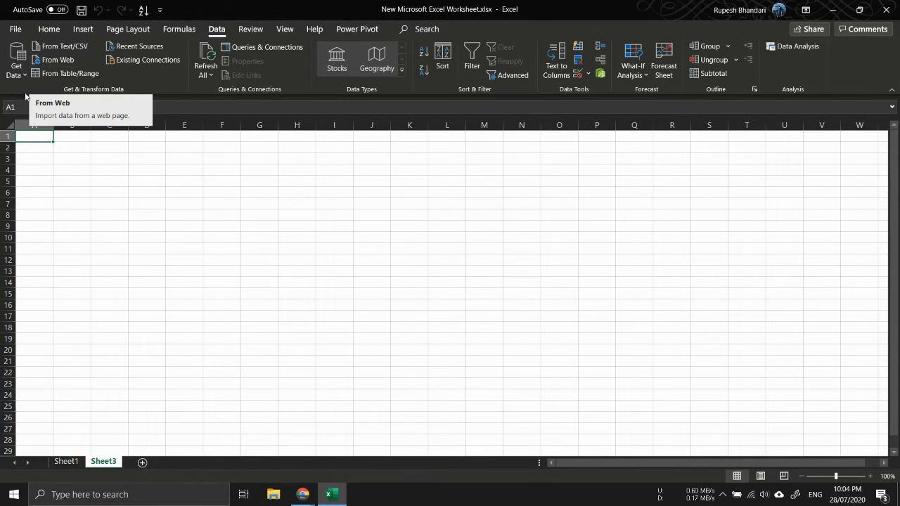
Start a From Web data import and paste the investing.com address as the URL
click(16, 62)
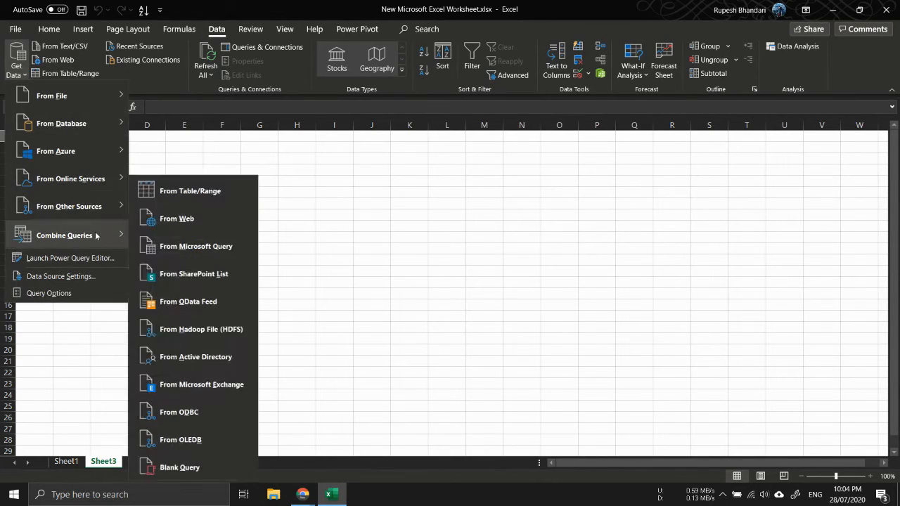
mouse_move(96, 235)
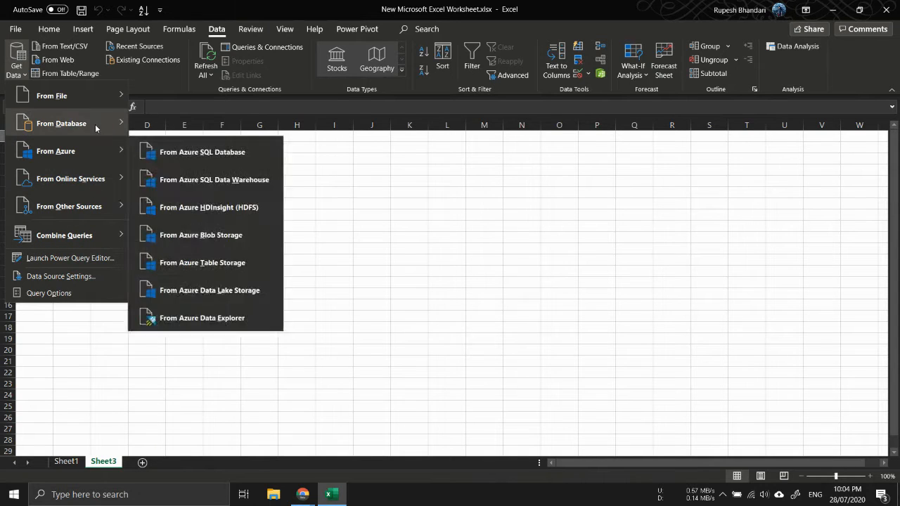
mouse_move(97, 95)
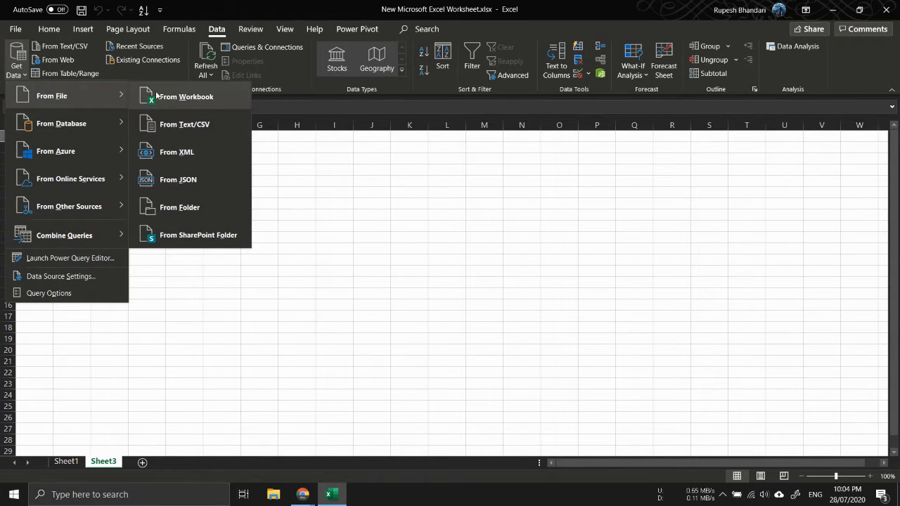
mouse_move(100, 121)
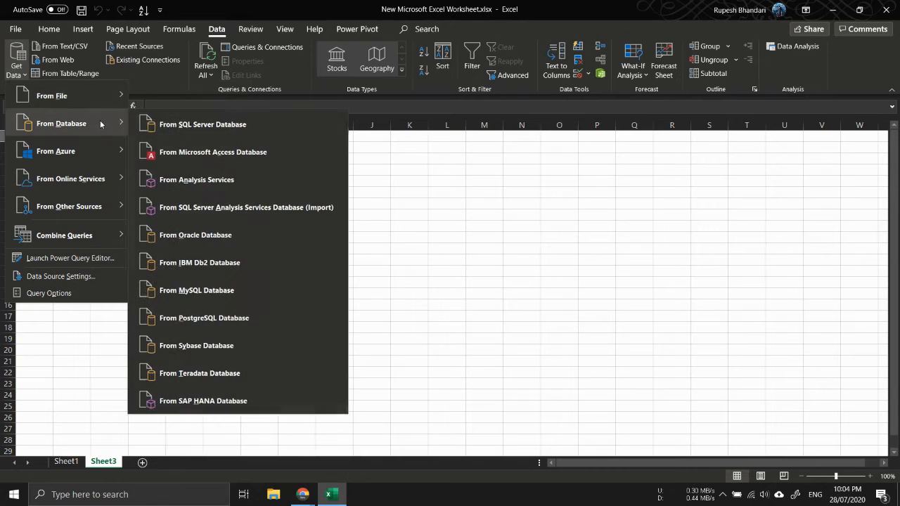
mouse_move(100, 178)
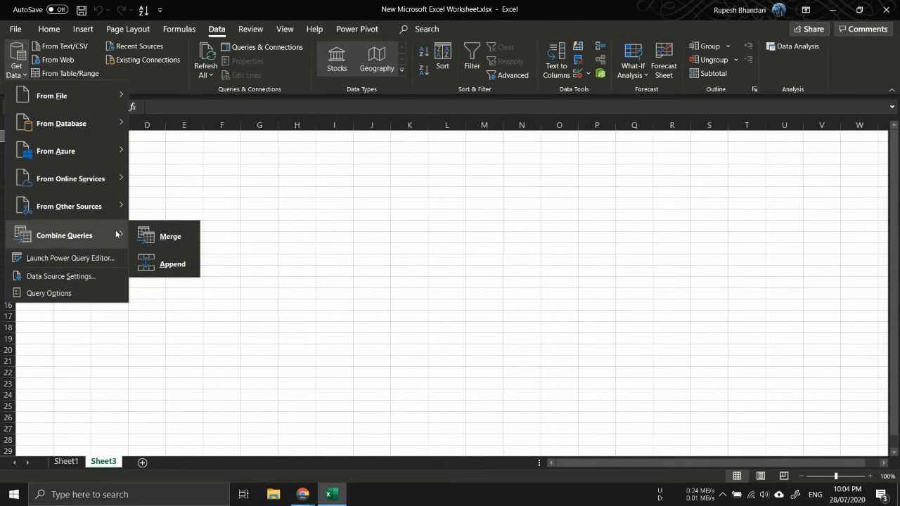
mouse_move(111, 208)
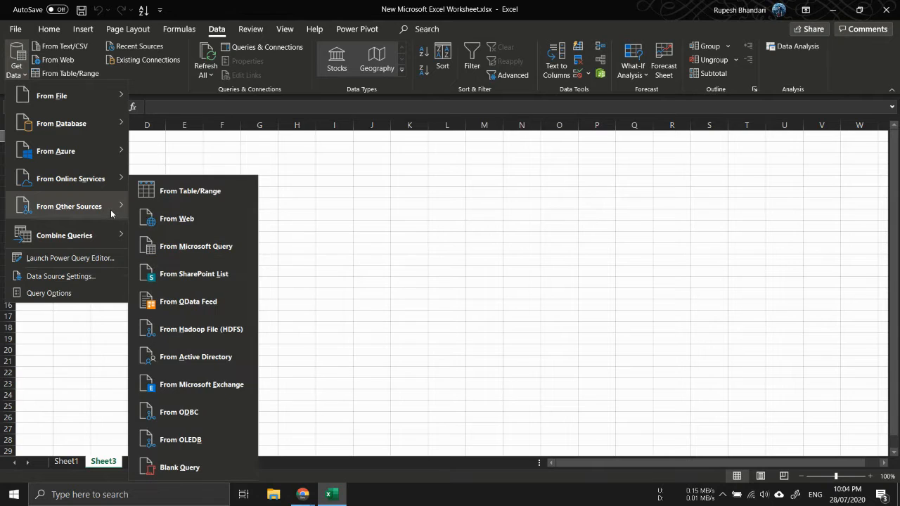
click(189, 220)
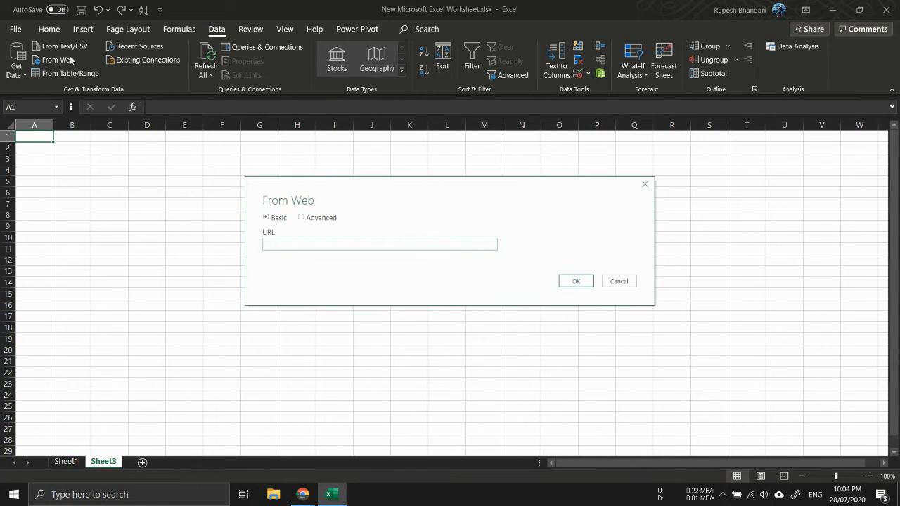
key(ctrl+v)
click(578, 289)
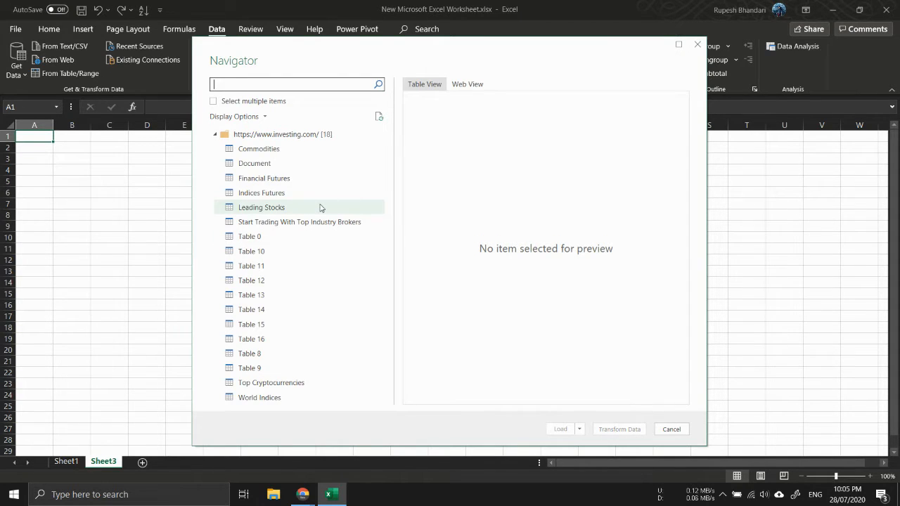
Select the World Indices table and preview it in both web view and table view
click(259, 398)
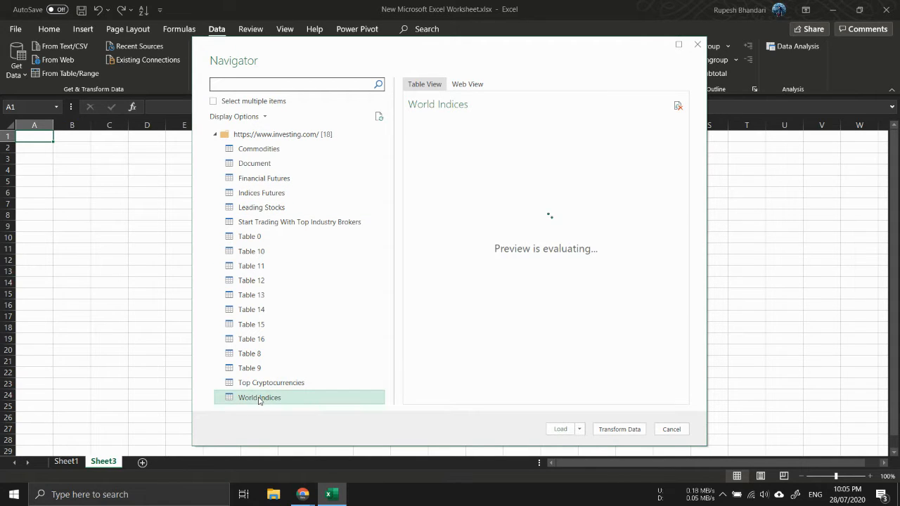
click(469, 84)
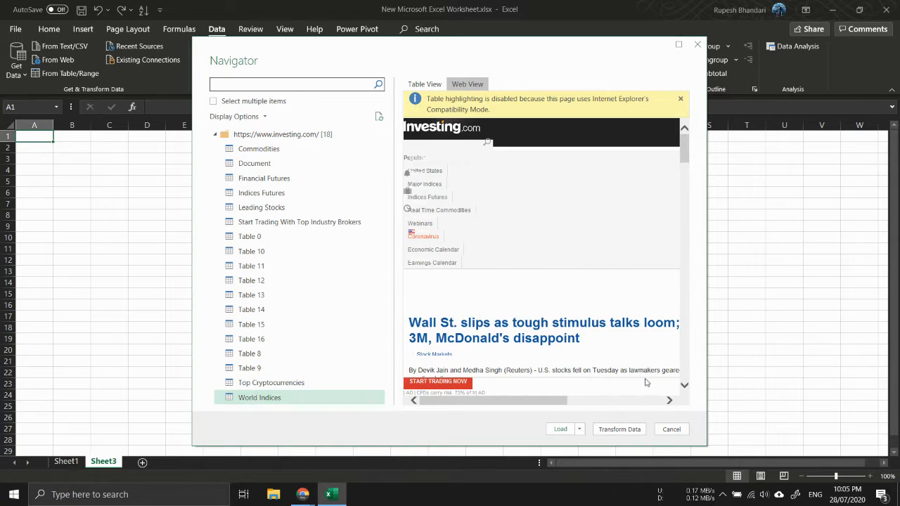
scroll(648, 310, down, 6)
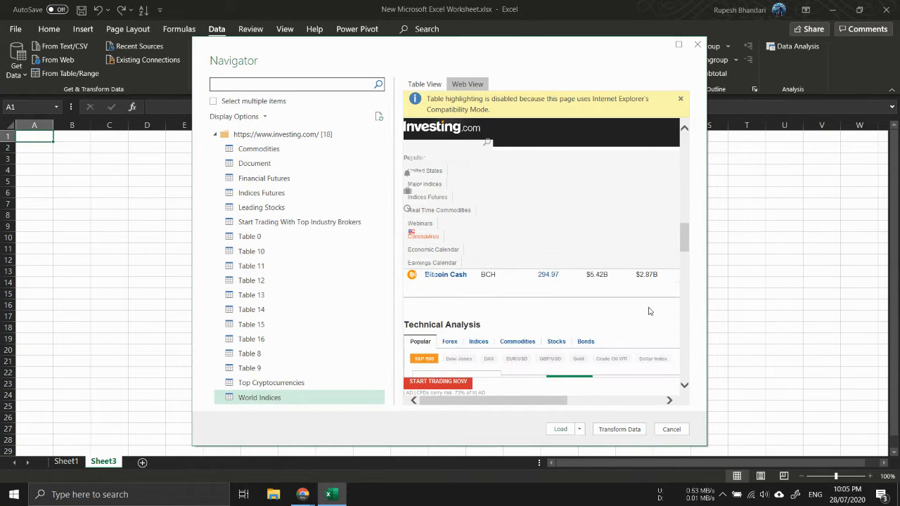
click(428, 84)
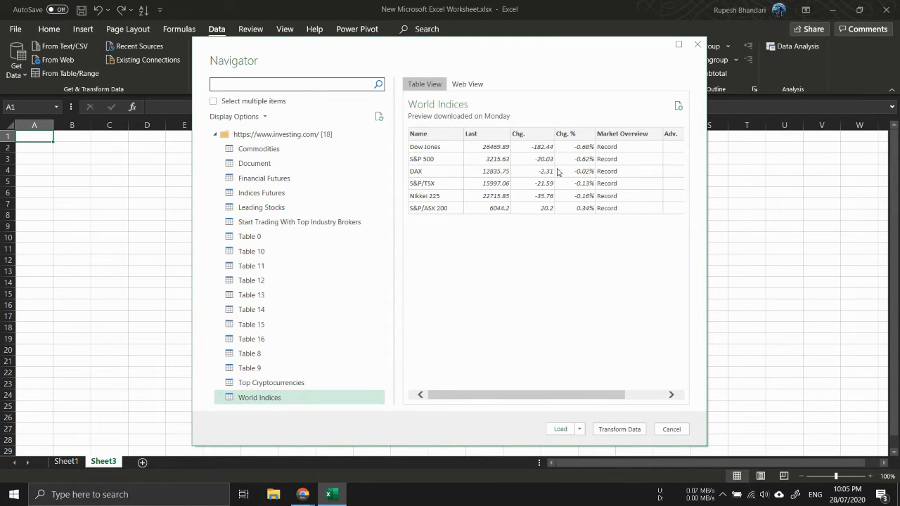
Open World Indices in Power Query and remove the Market Overview, Adv. and Dec. columns
click(620, 429)
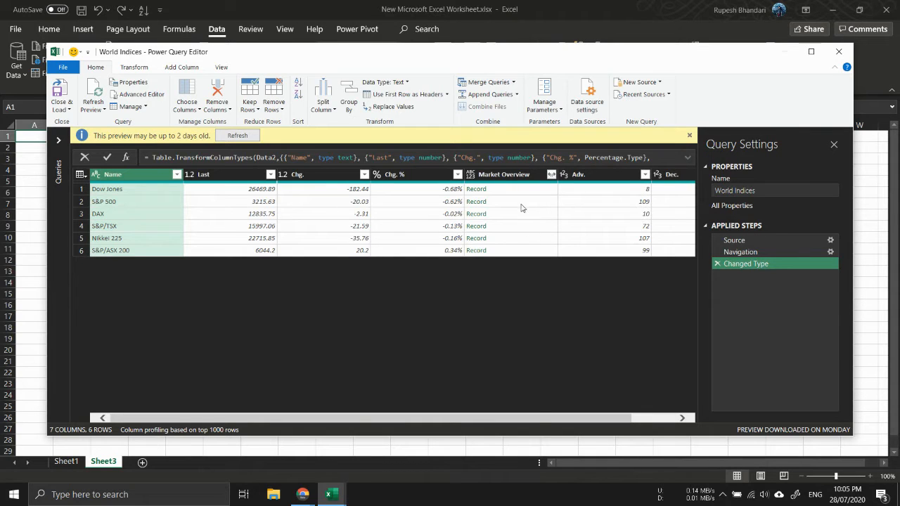
click(519, 175)
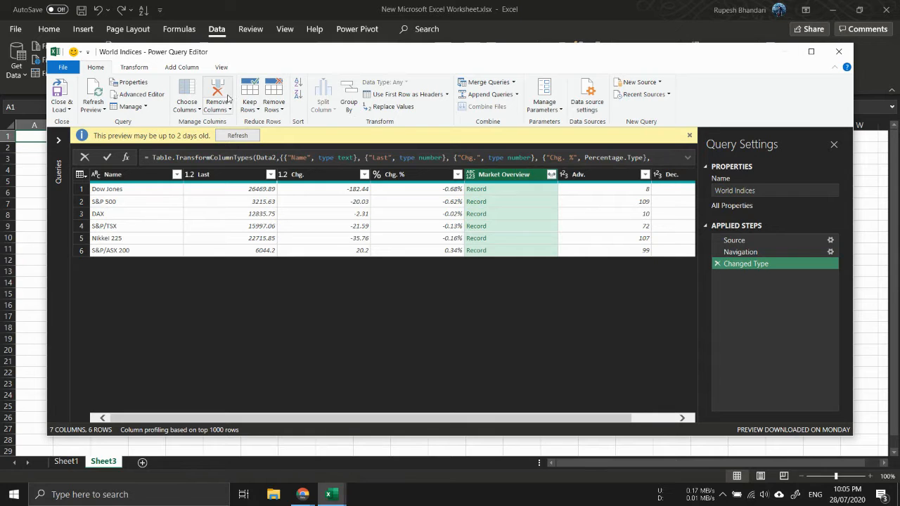
click(223, 96)
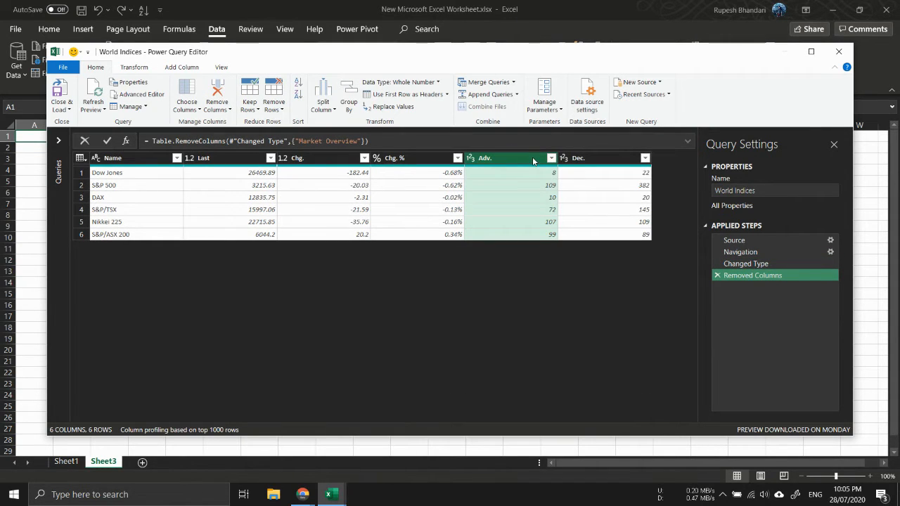
click(216, 95)
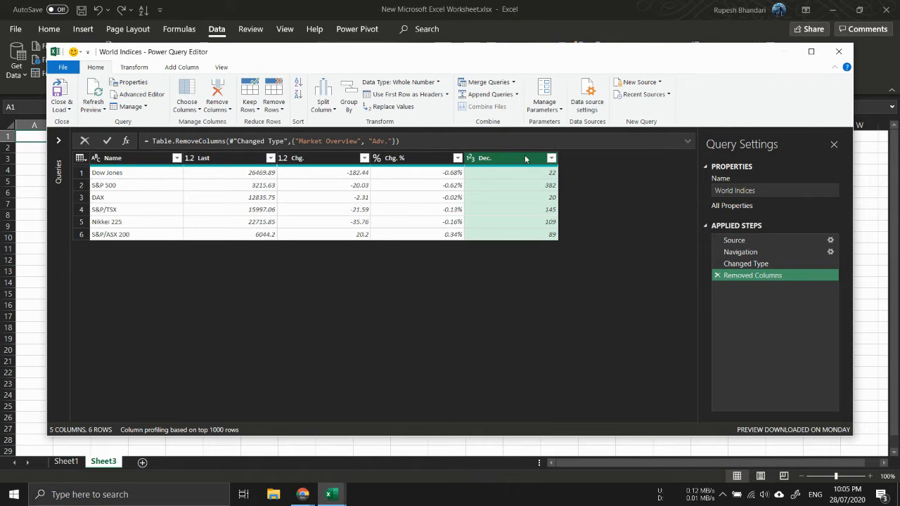
click(223, 104)
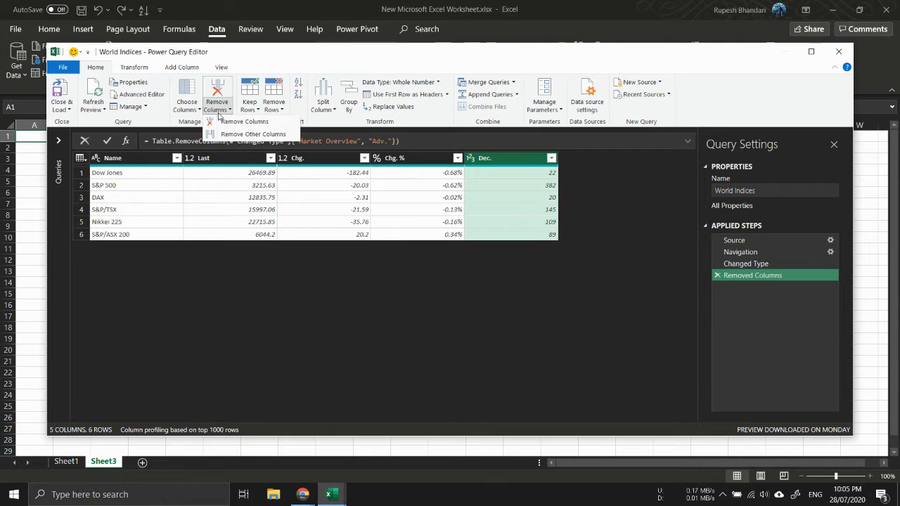
click(239, 121)
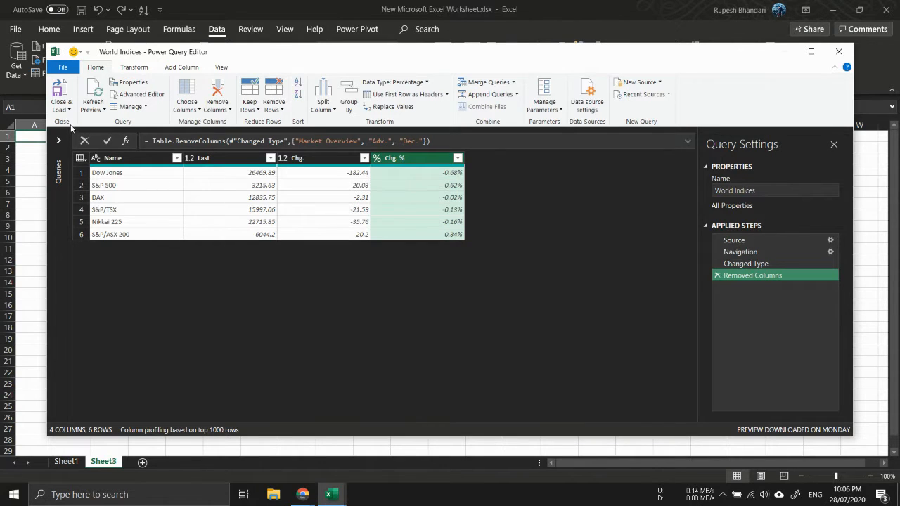
Close and load the query as a table into the existing worksheet at cell A1 of Sheet3
click(61, 107)
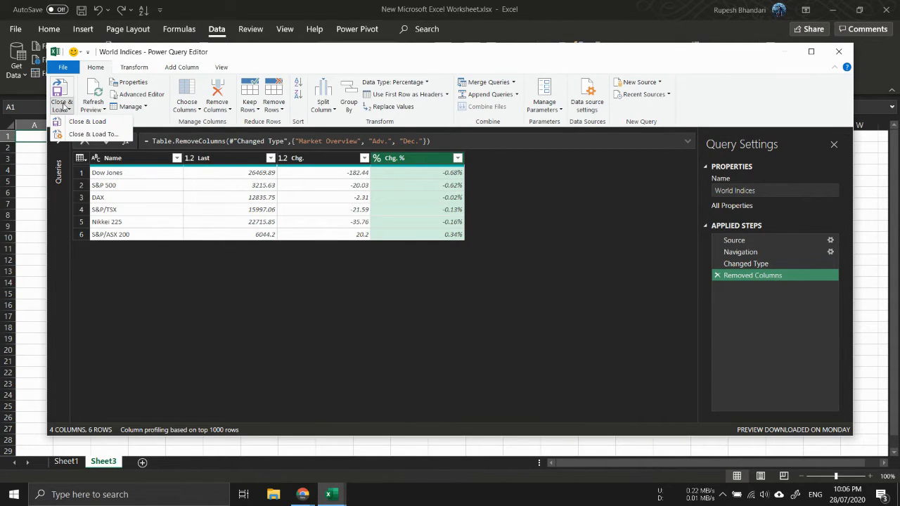
click(79, 139)
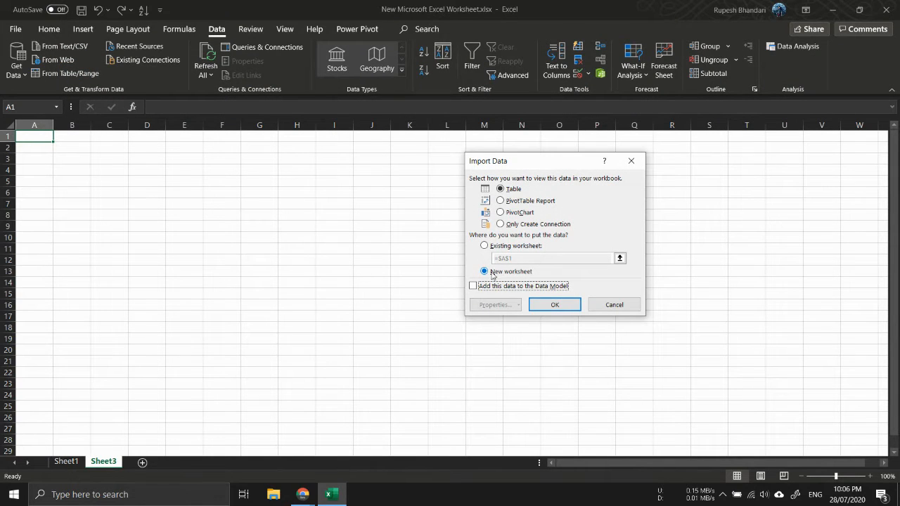
click(501, 246)
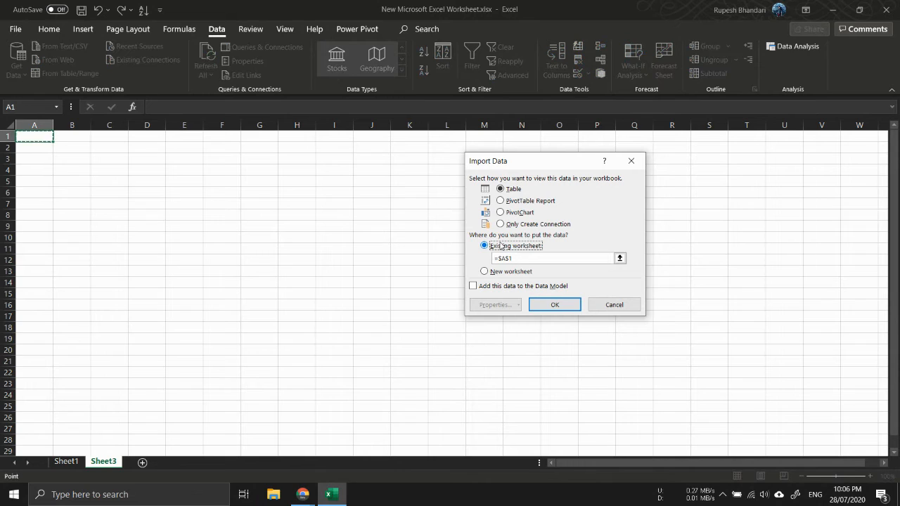
click(43, 137)
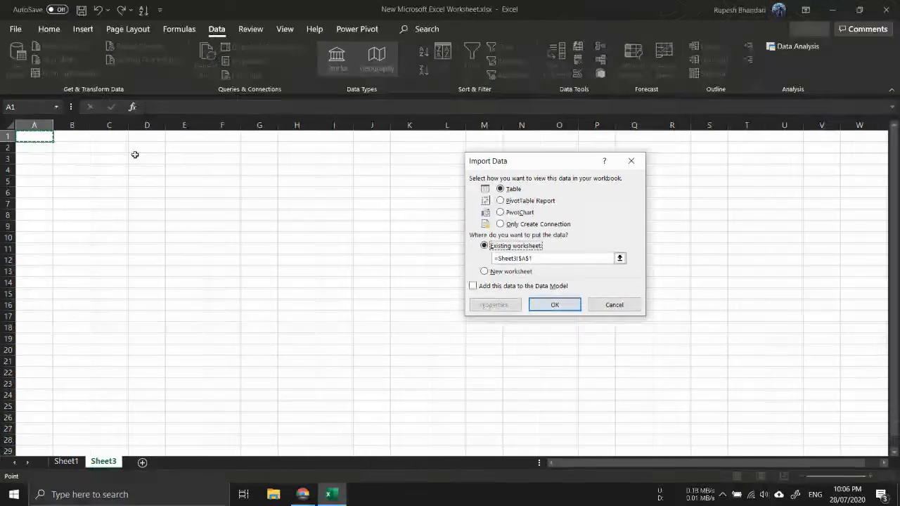
click(569, 305)
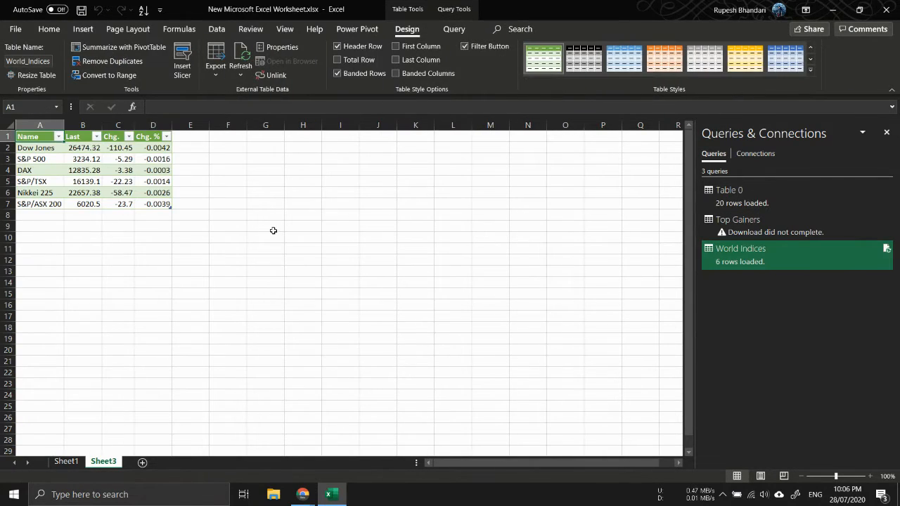
Import the Top Cryptocurrencies table from the pasted investing.com address and load it into a new worksheet
click(44, 226)
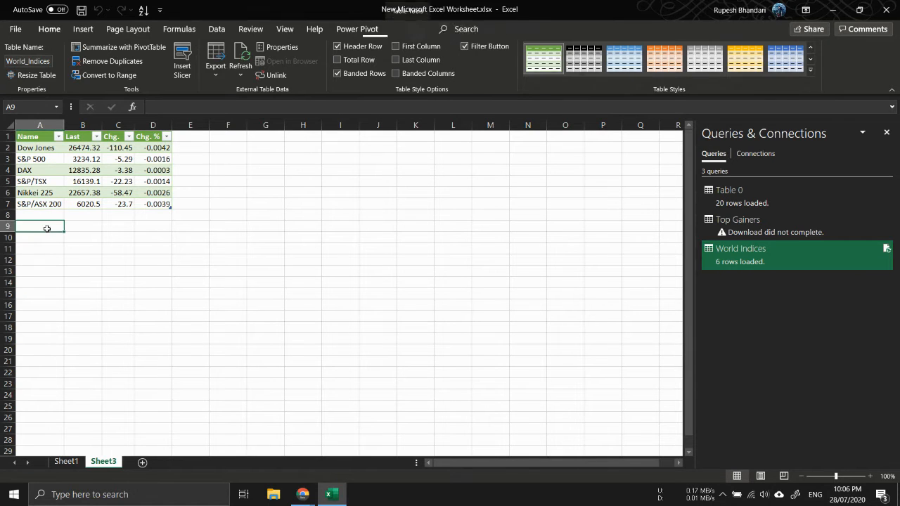
click(216, 29)
click(55, 61)
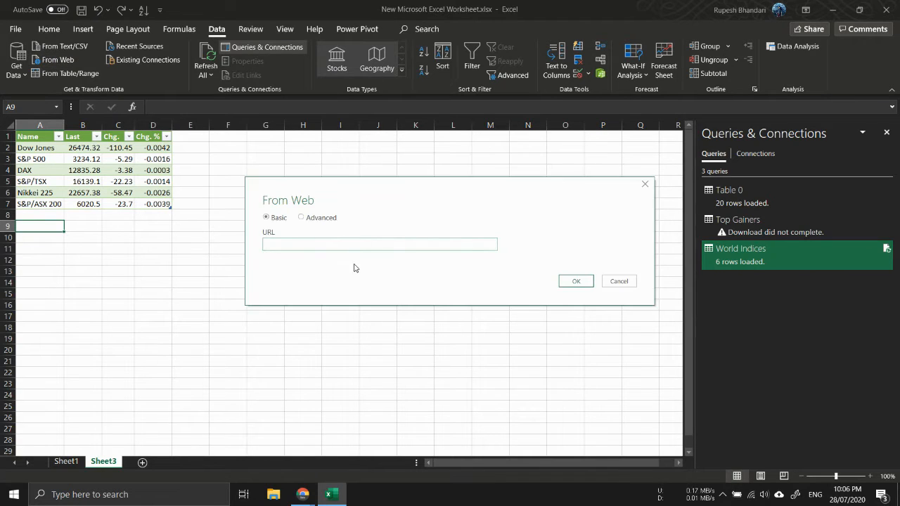
key(ctrl+v)
click(592, 284)
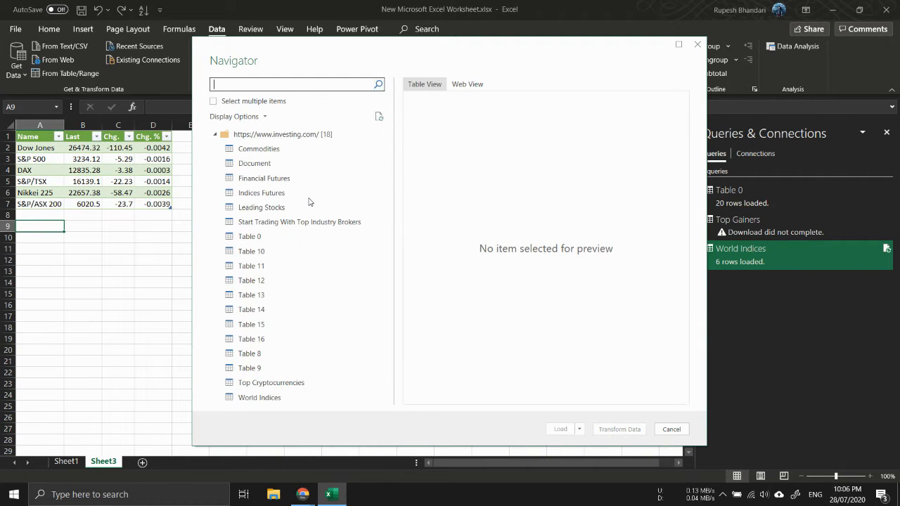
click(274, 386)
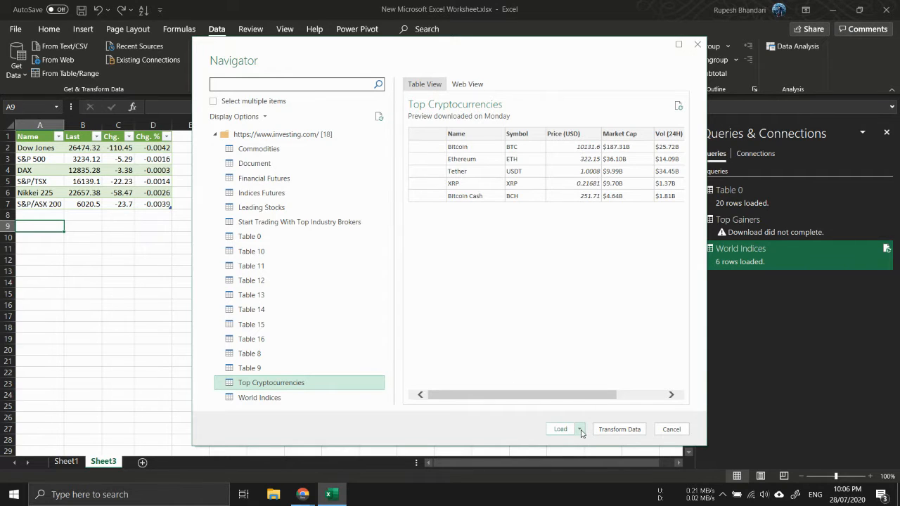
click(581, 431)
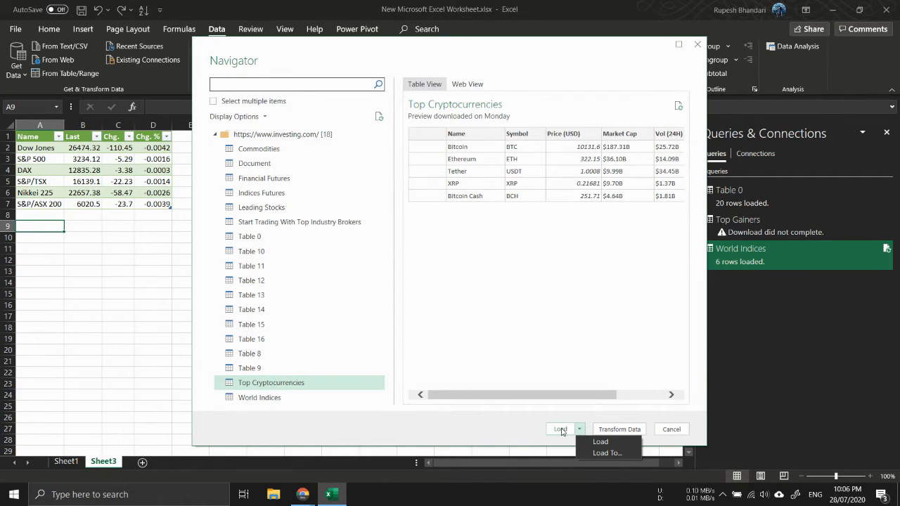
click(561, 429)
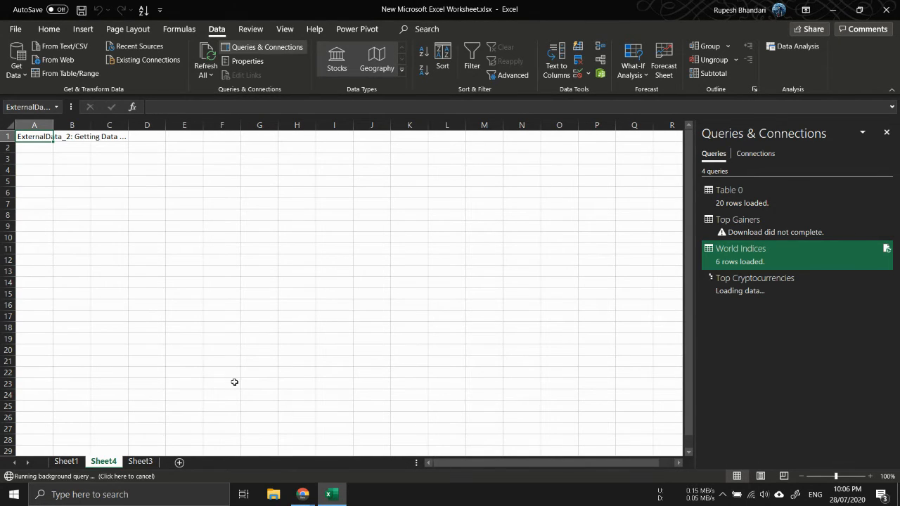
Delete the new worksheet holding the Top Cryptocurrencies table
click(151, 461)
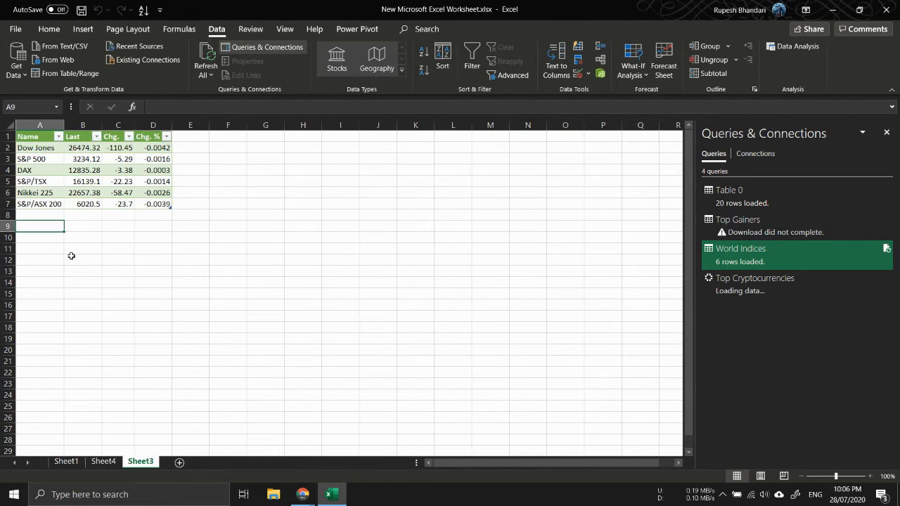
click(112, 463)
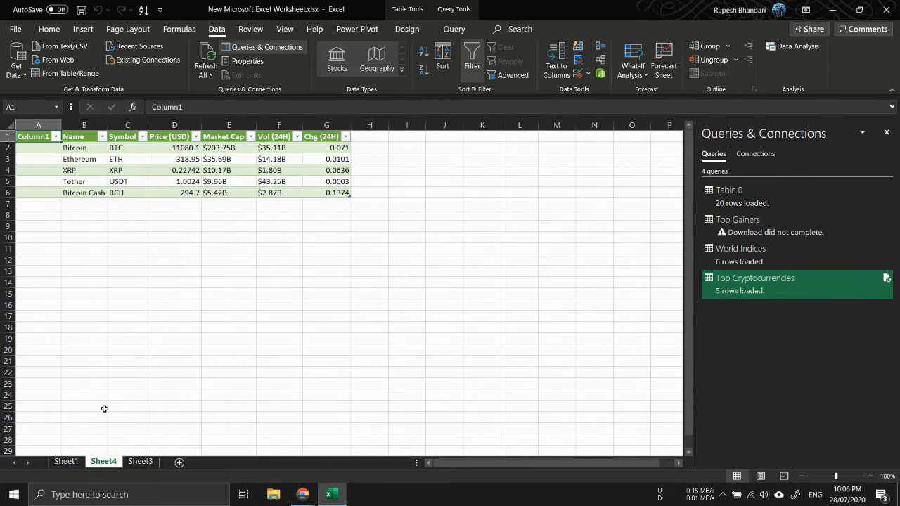
right_click(99, 462)
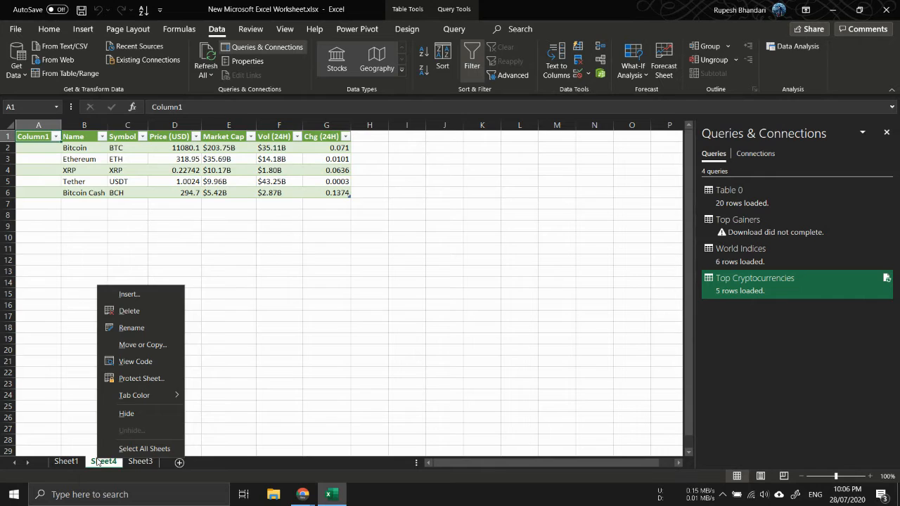
click(158, 315)
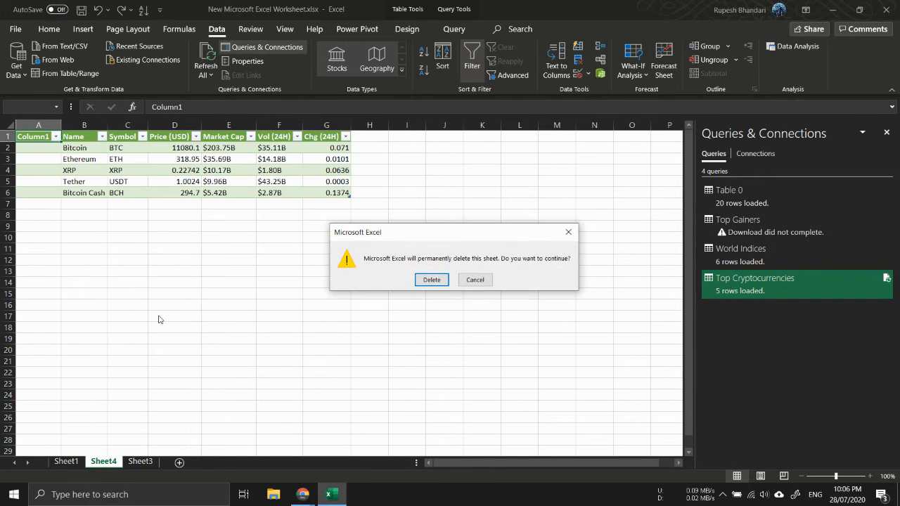
click(427, 283)
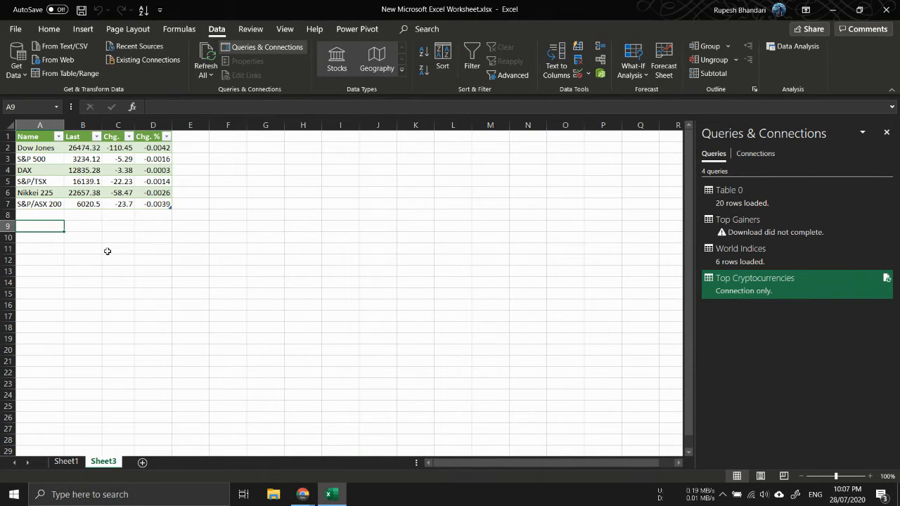
Start another From Web import with the investing.com address and select the Leading Stocks table
click(62, 60)
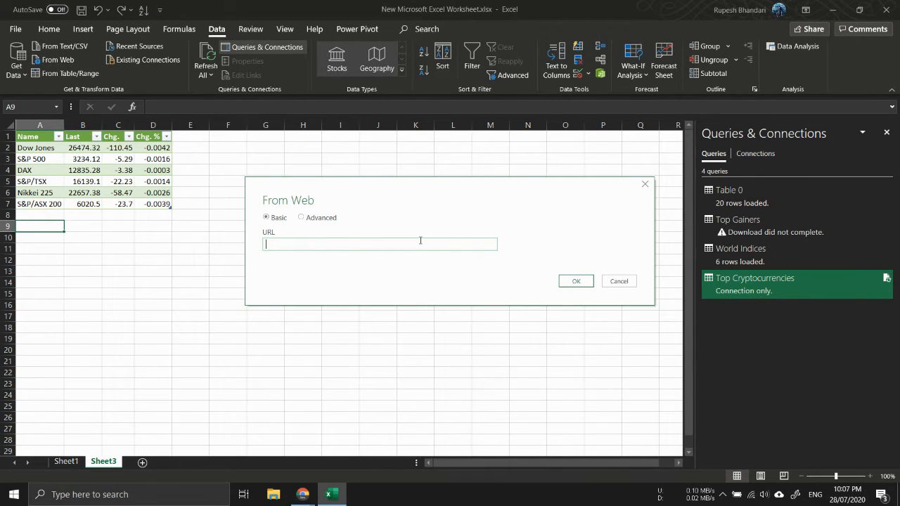
key(ctrl+v)
click(578, 282)
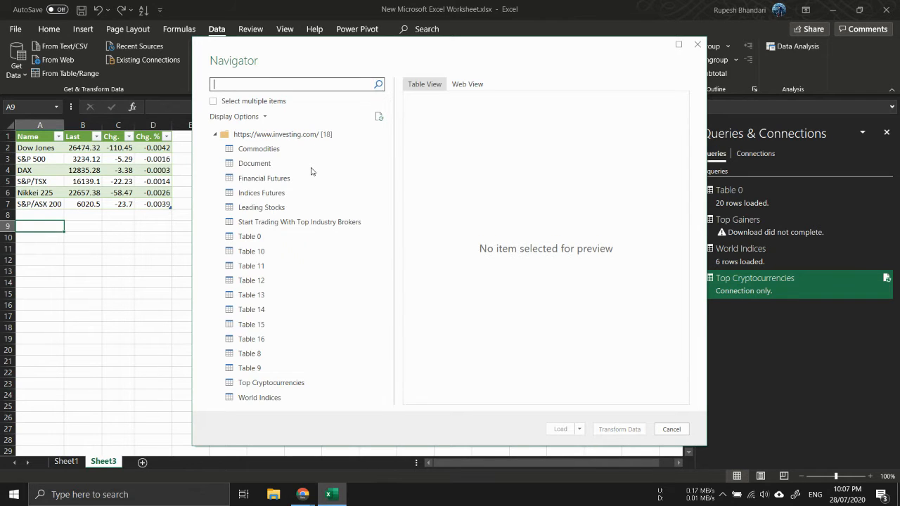
click(278, 206)
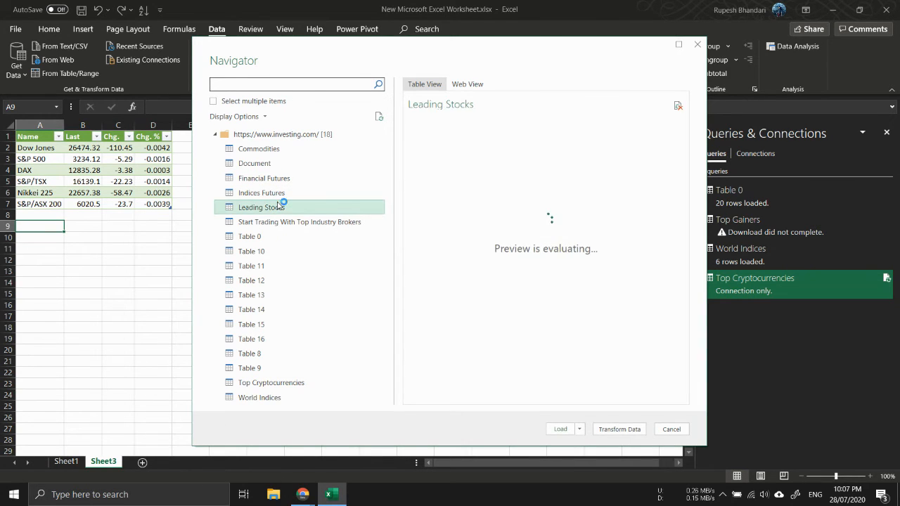
Load Leading Stocks as a table into the existing worksheet at cell A9
click(580, 430)
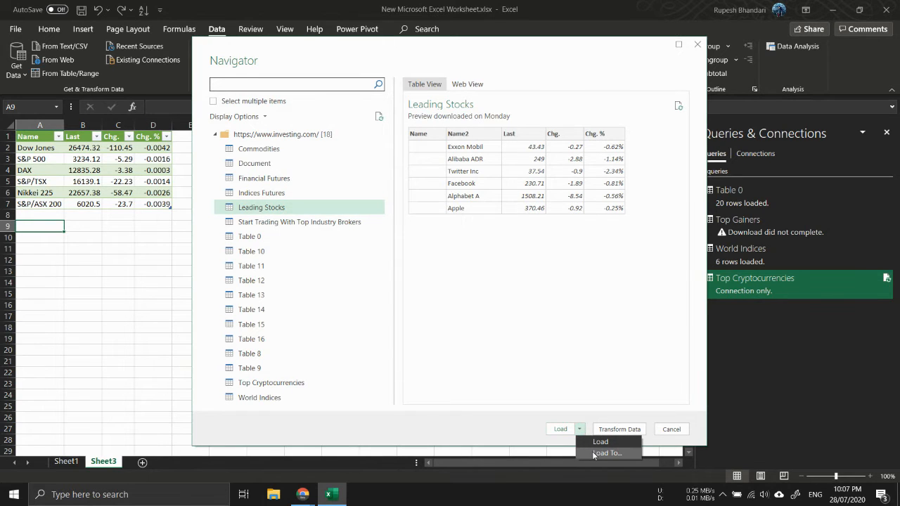
click(593, 453)
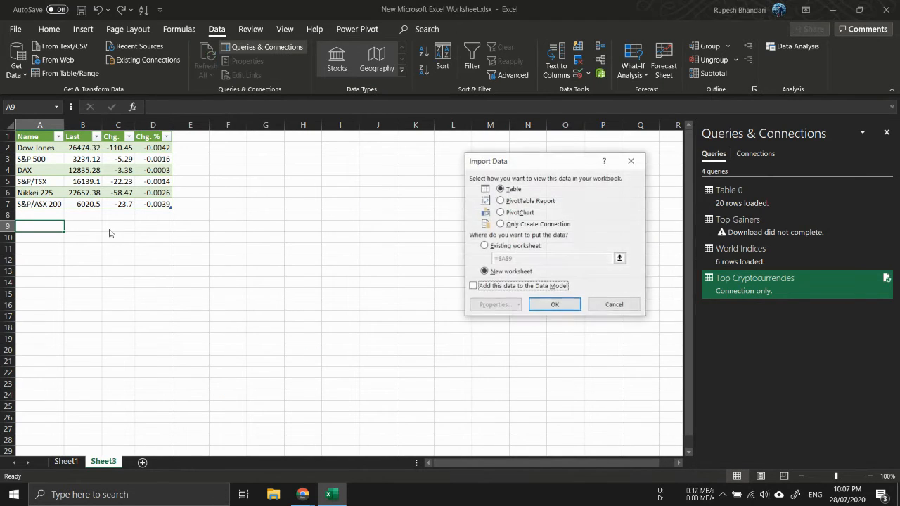
click(485, 245)
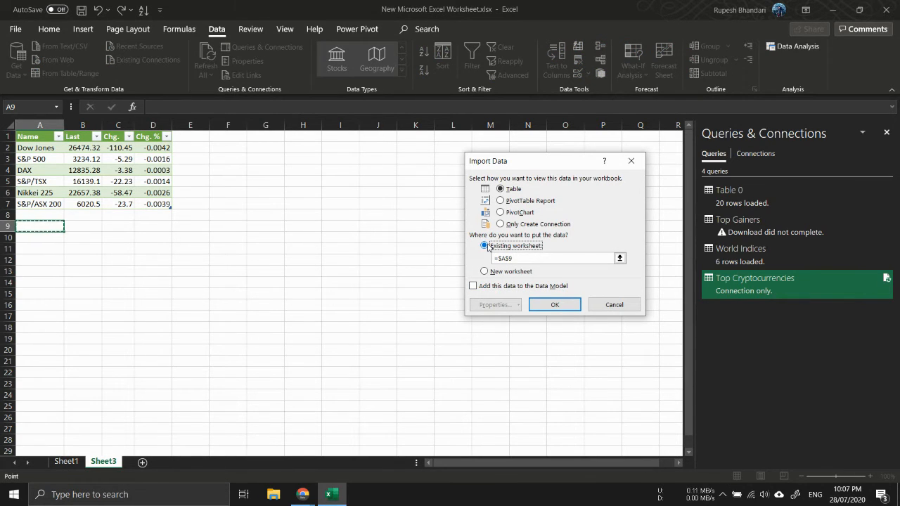
click(555, 304)
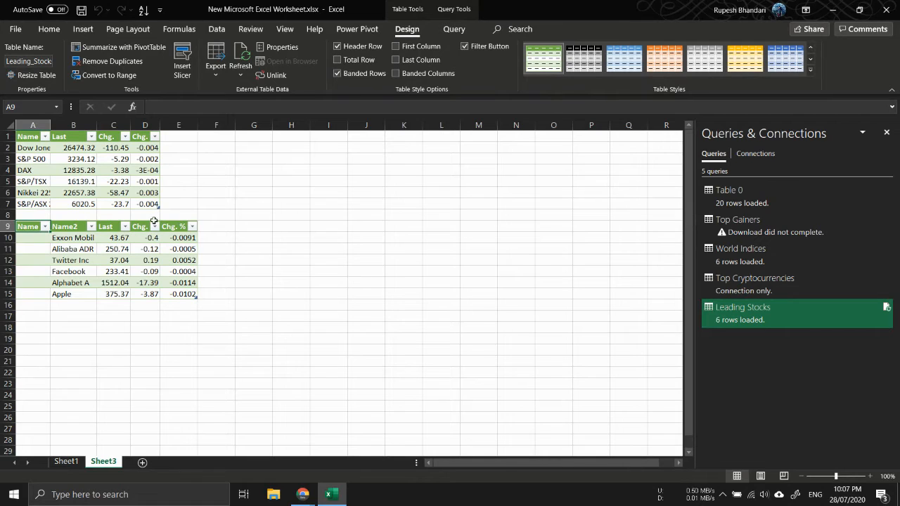
Open the Leading Stocks query for editing in Power Query Editor
click(113, 250)
right_click(113, 250)
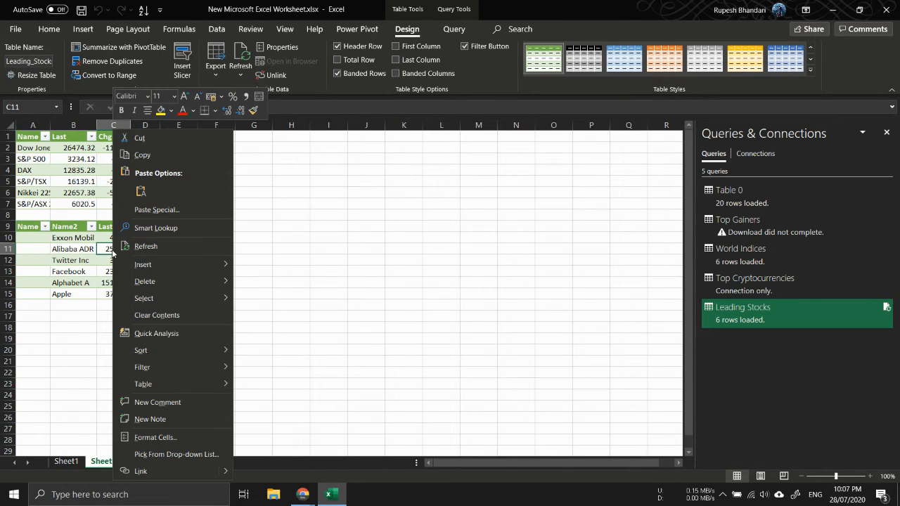
key(Escape)
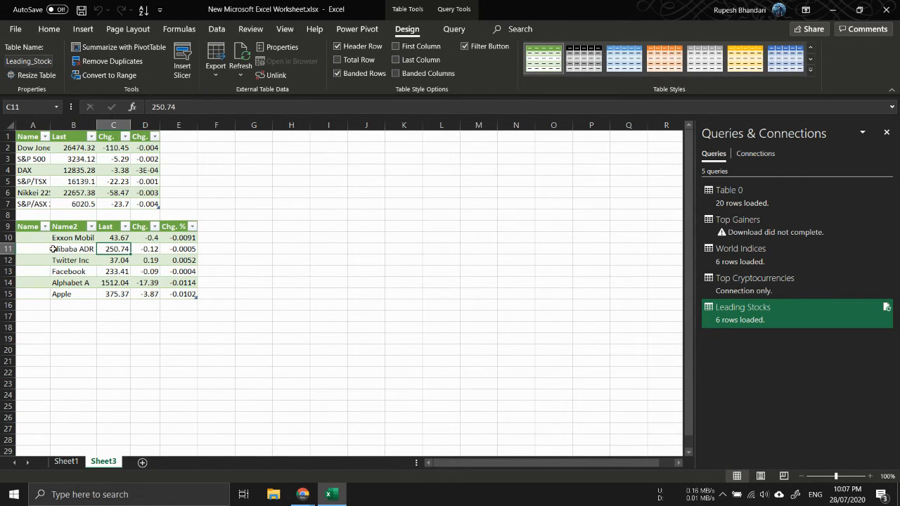
click(52, 249)
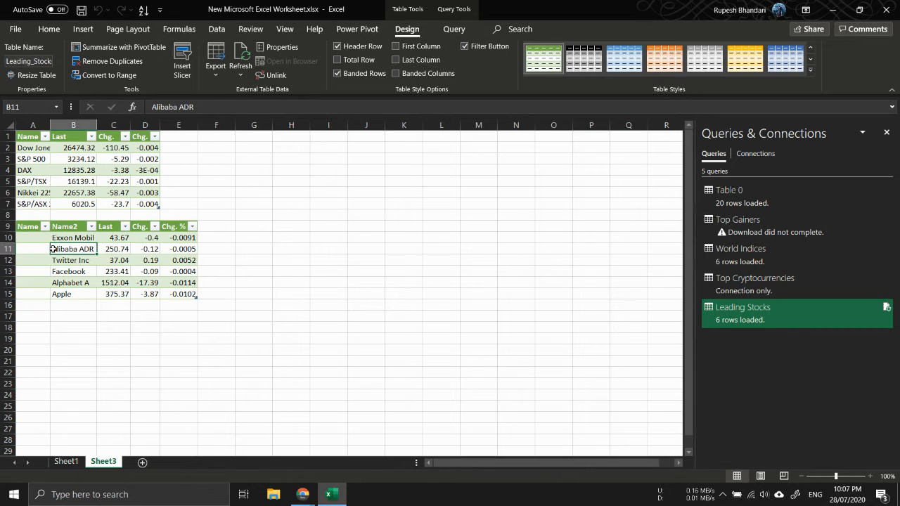
click(440, 10)
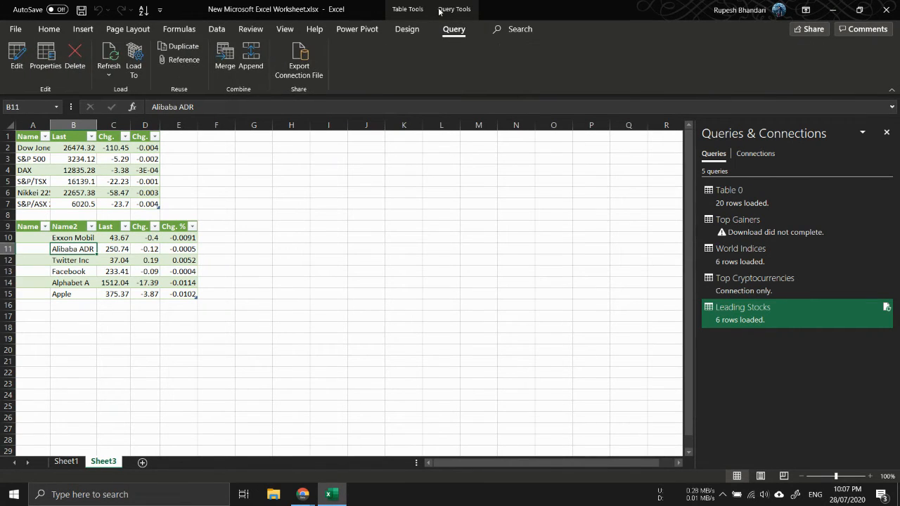
click(16, 66)
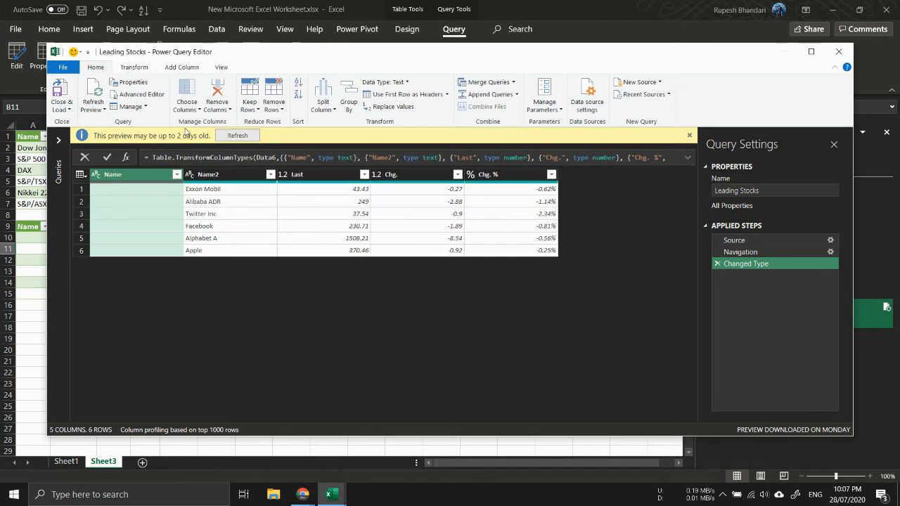
Remove the empty Name column from Leading Stocks and close and load the query
click(150, 179)
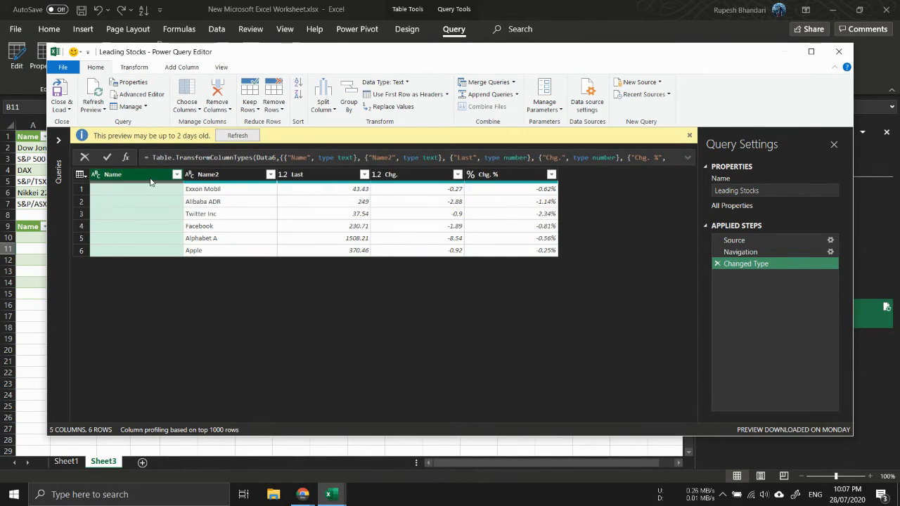
click(211, 103)
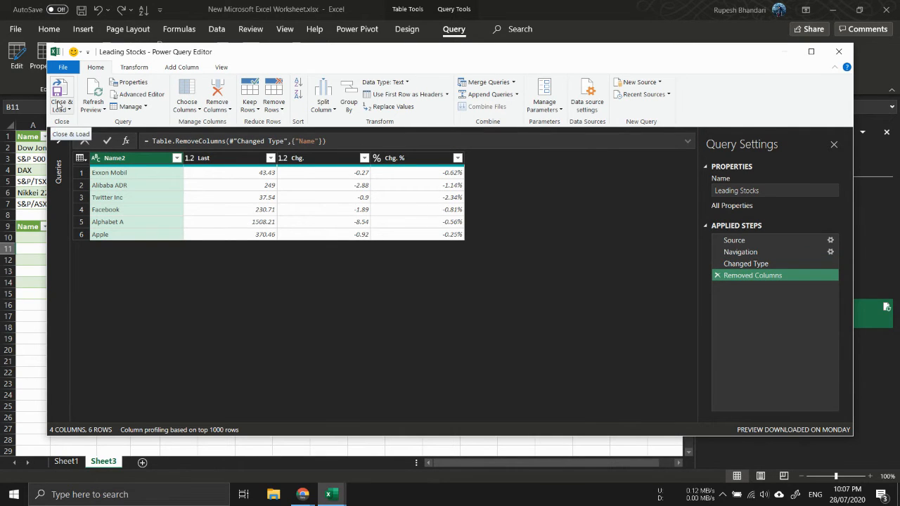
click(61, 108)
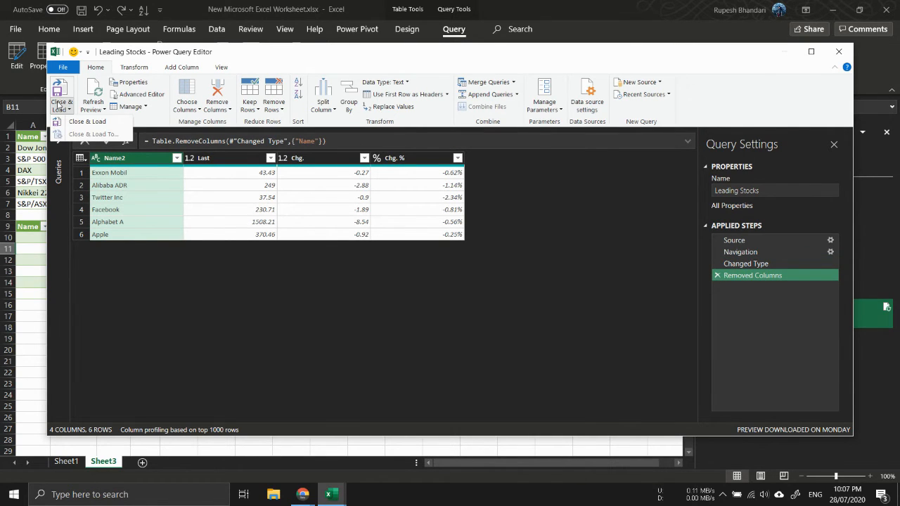
click(75, 122)
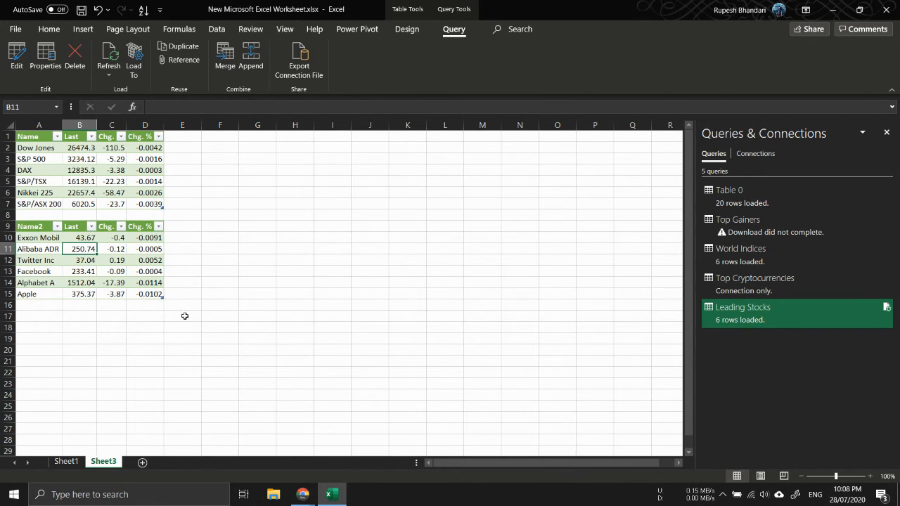
Enter the ticker TSLA in cell G14
click(268, 285)
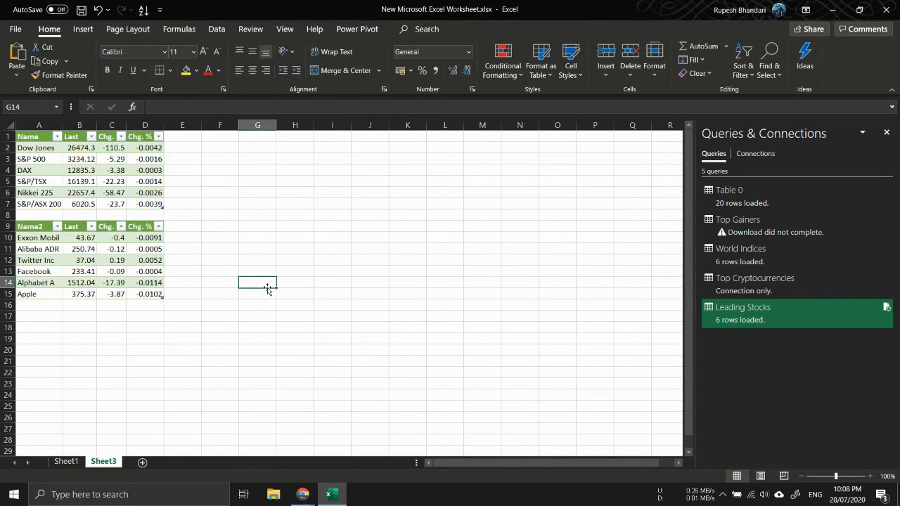
text(T)
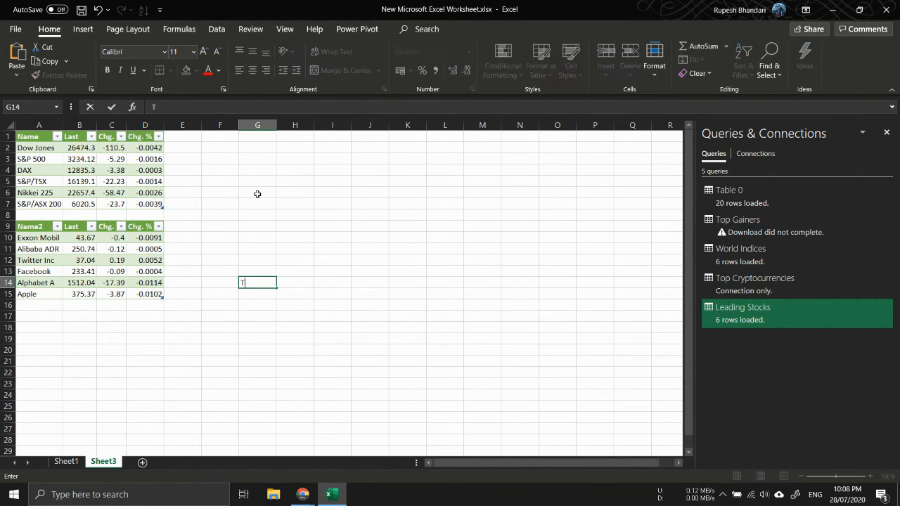
text(SLA)
key(Return)
key(Up)
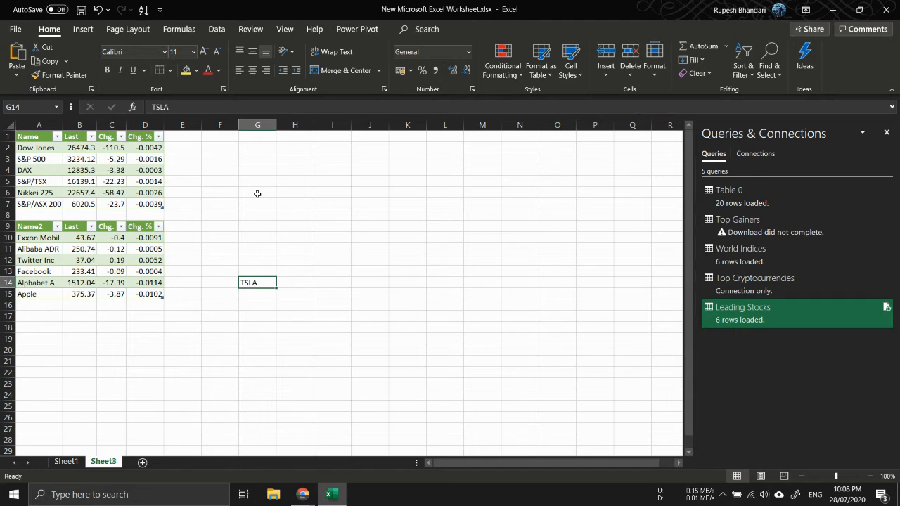
Convert G14 to the Stocks data type, selecting TESLA, INC. on the Nasdaq exchange
click(217, 29)
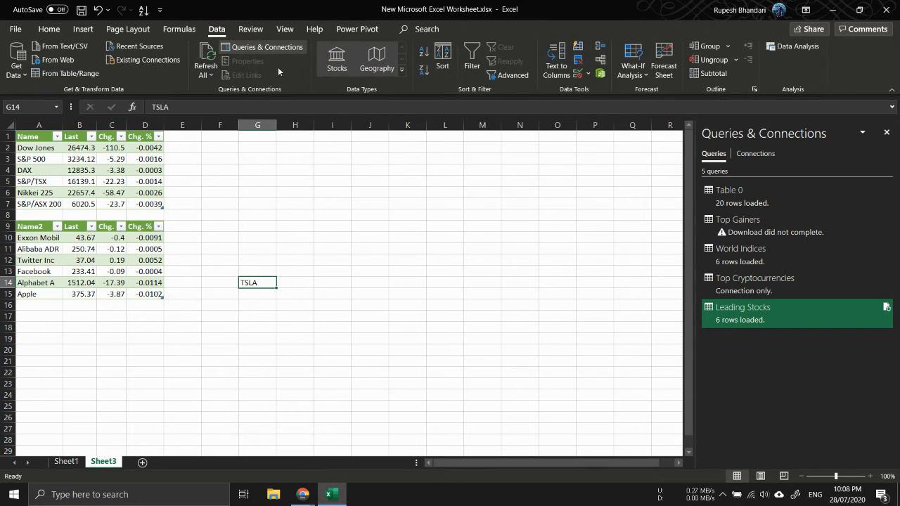
click(337, 62)
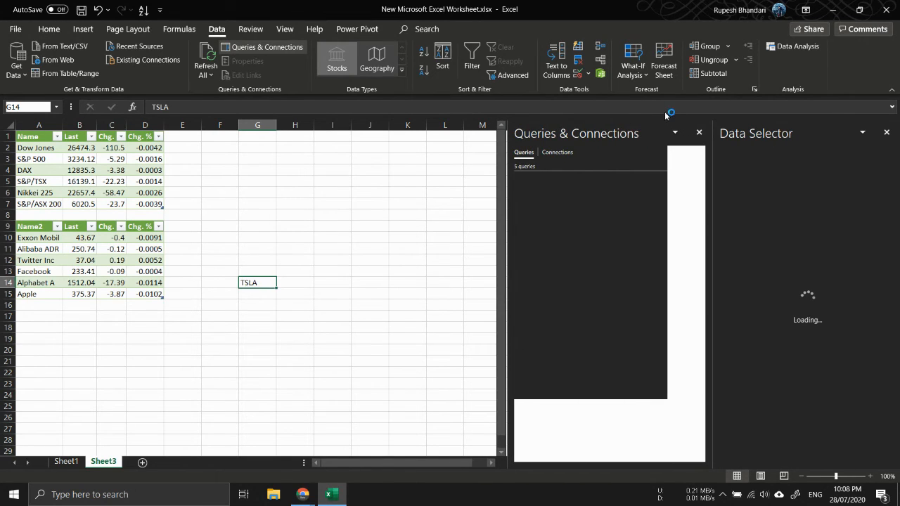
click(699, 133)
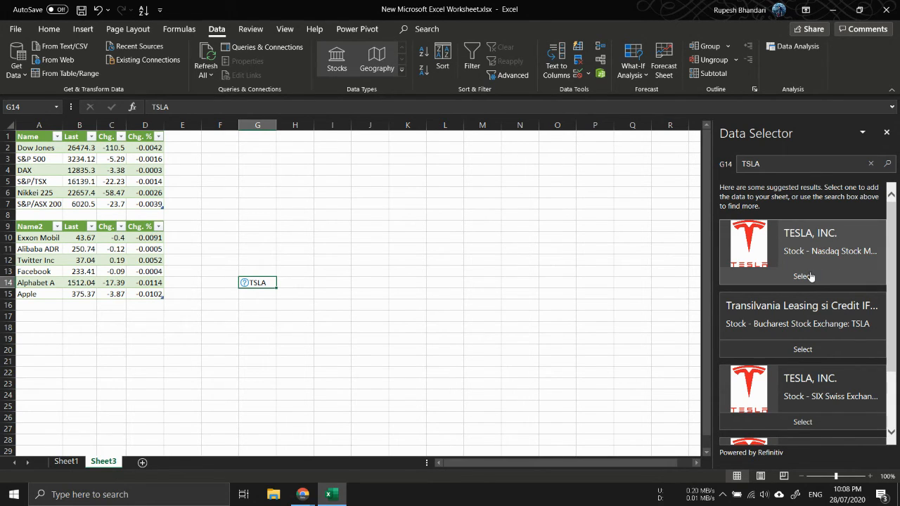
click(803, 276)
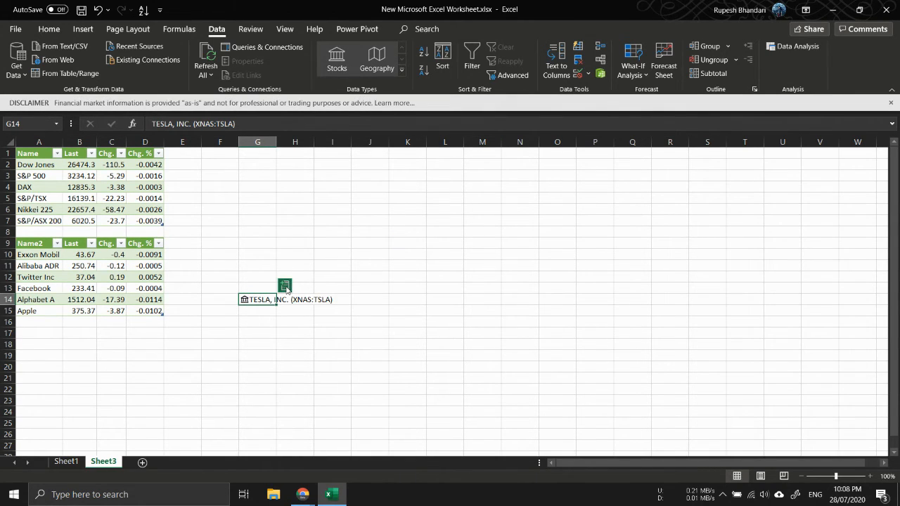
Extract the Open field from the Tesla stock in G14 into H14 and widen column H to show it
click(285, 286)
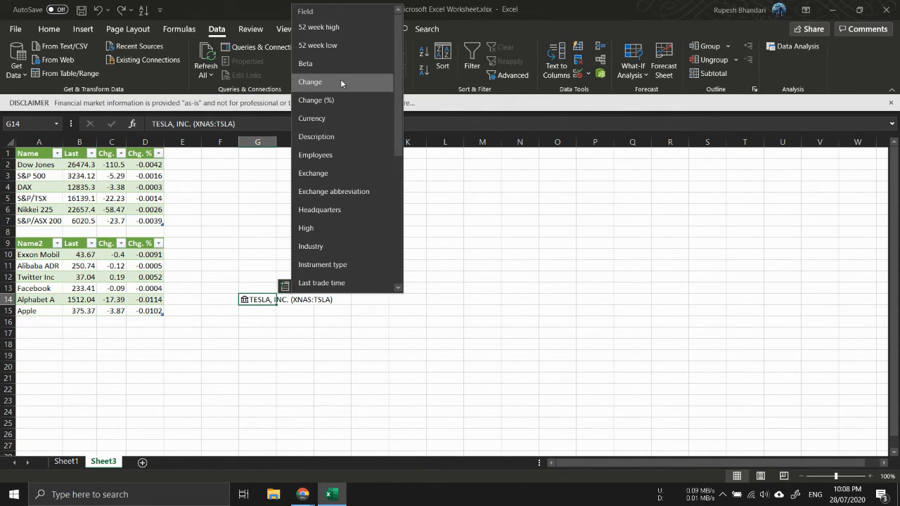
scroll(344, 159, down, 3)
scroll(344, 159, down, 1)
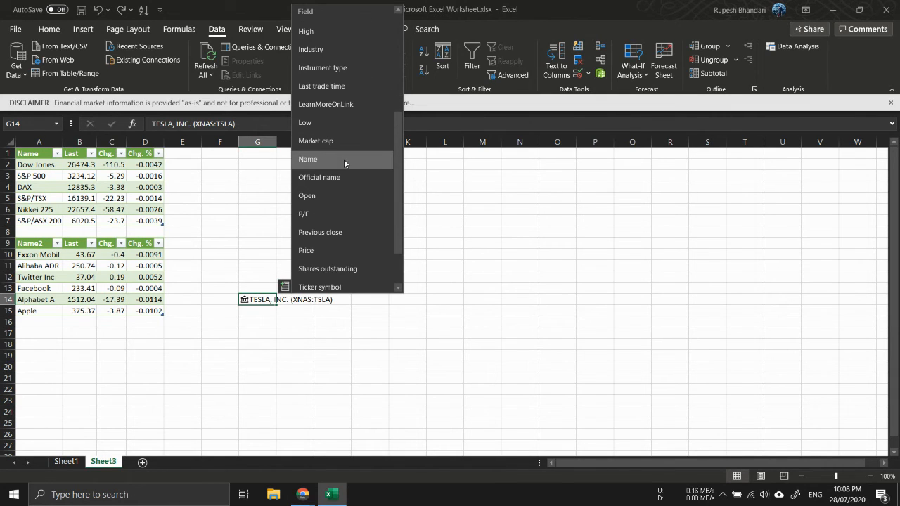
click(332, 191)
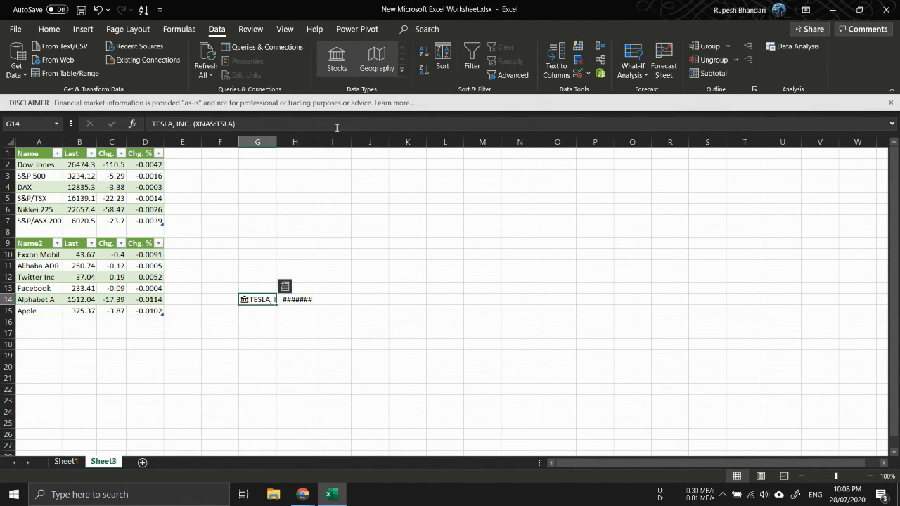
drag(314, 139, 318, 139)
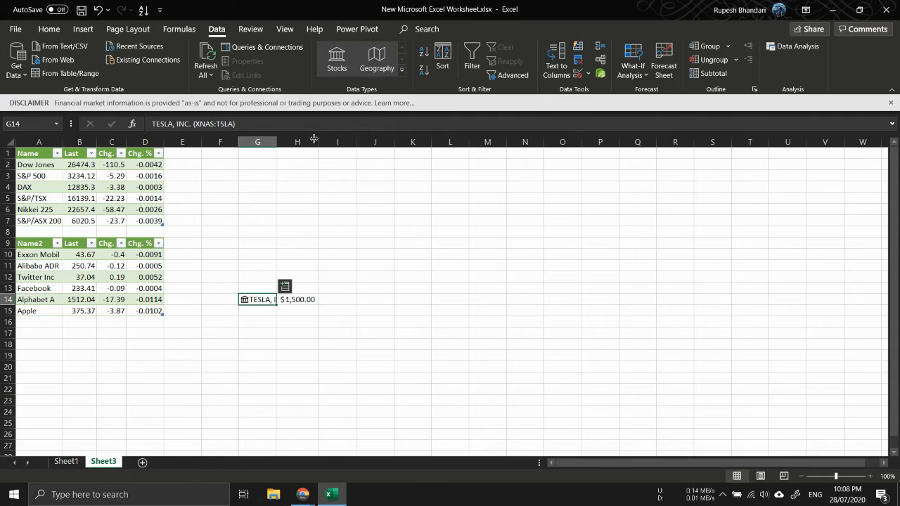
Extract the Low and High fields from G14 into I14 and J14, autofitting both columns to show the values
click(289, 290)
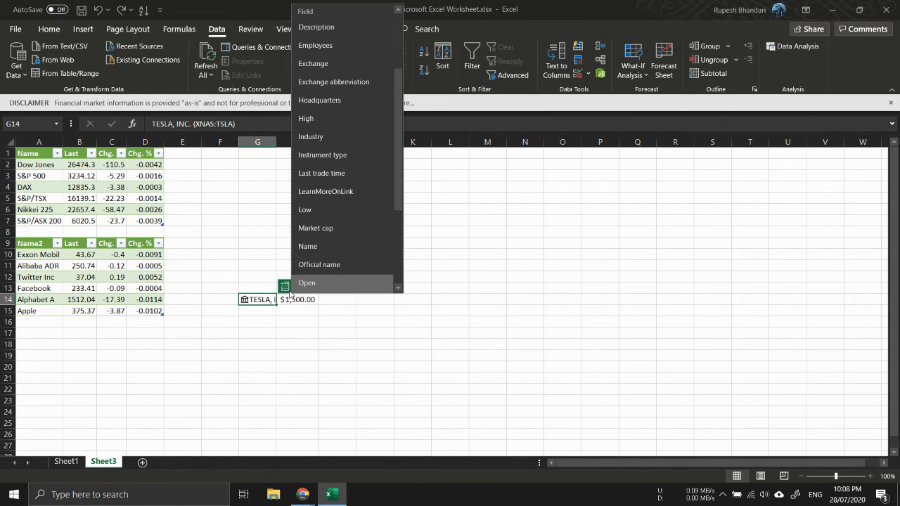
click(335, 214)
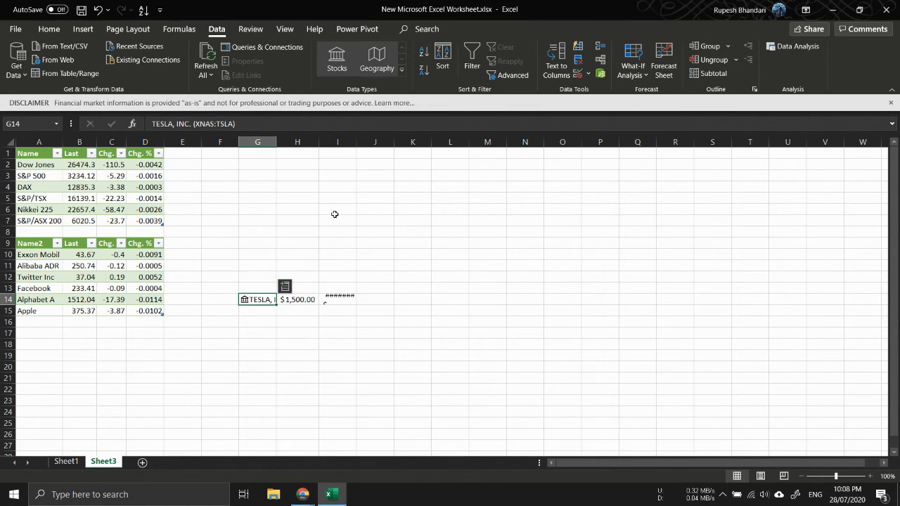
click(285, 287)
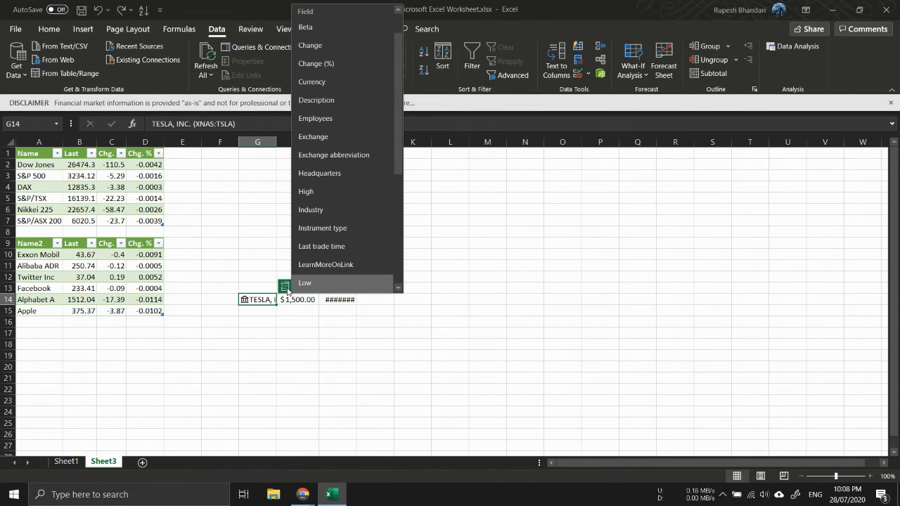
click(334, 187)
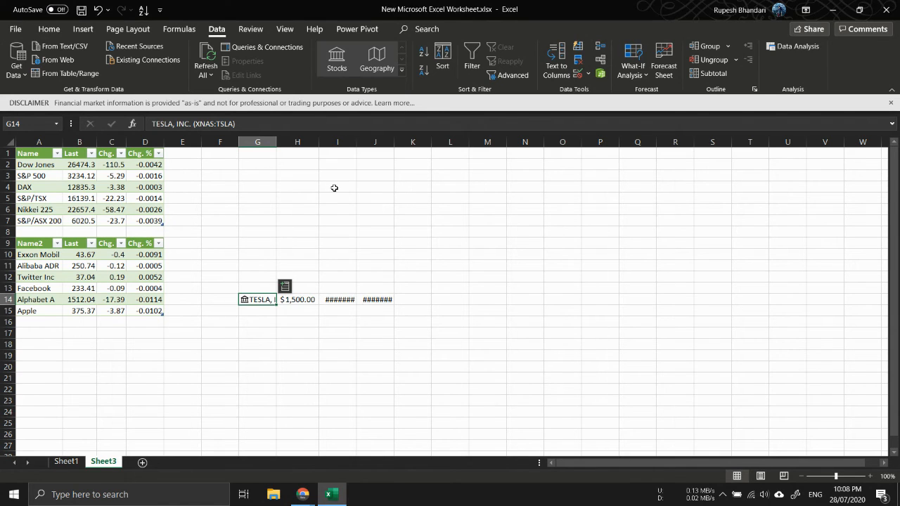
double_click(357, 143)
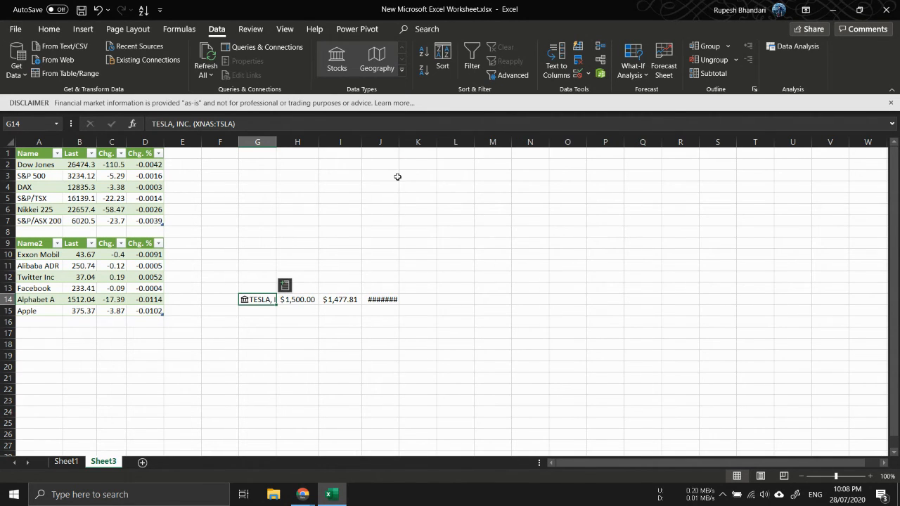
double_click(398, 138)
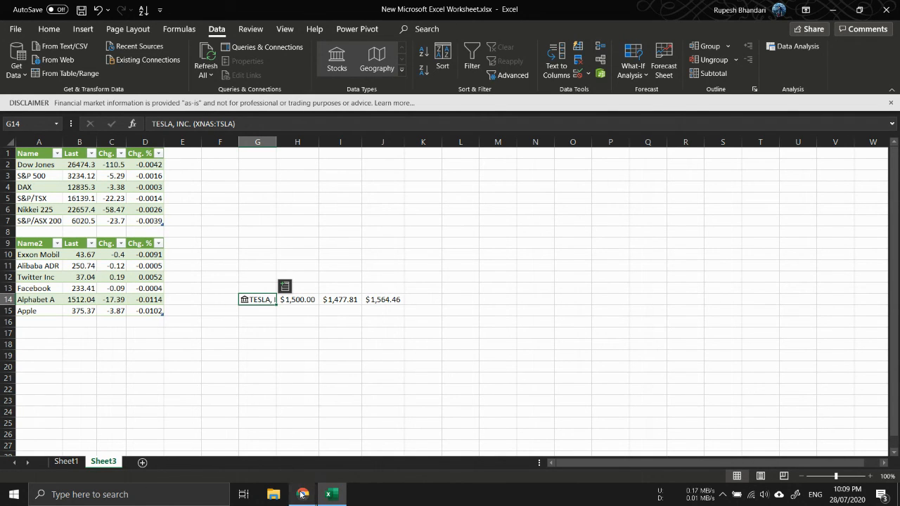
mouse_move(310, 486)
click(325, 458)
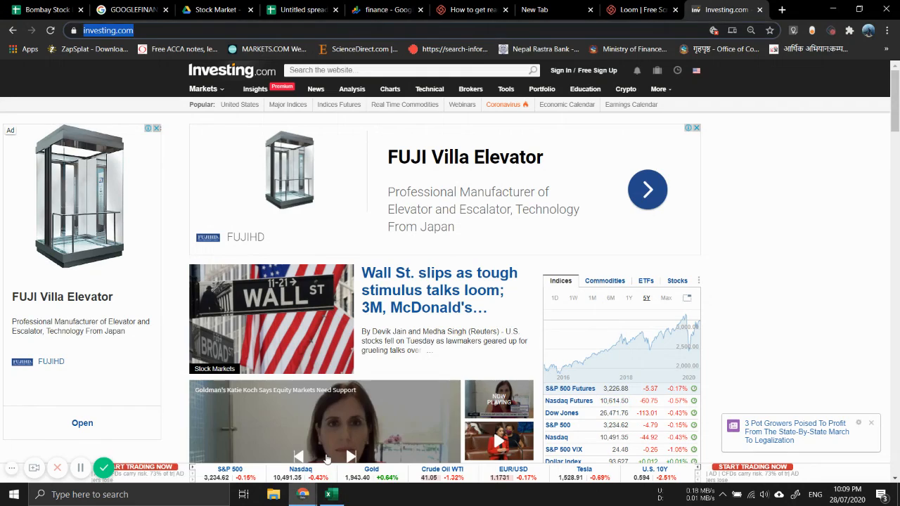
click(641, 9)
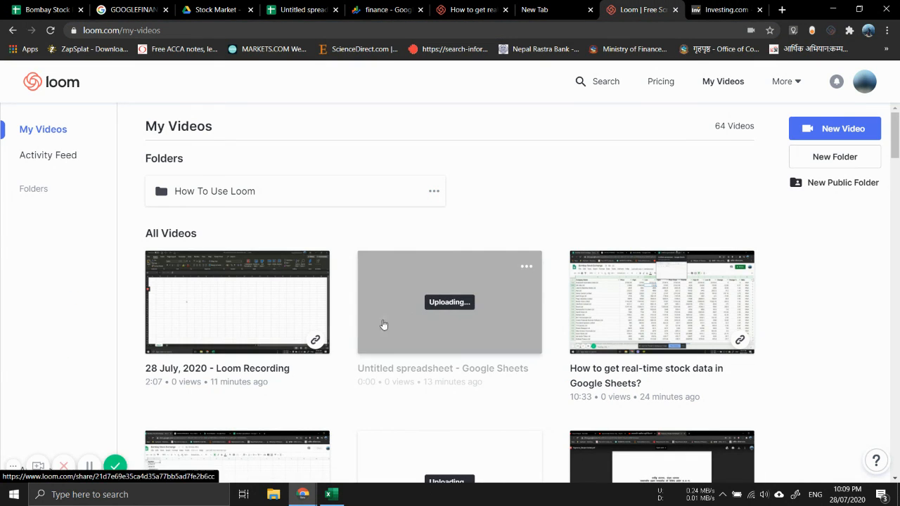